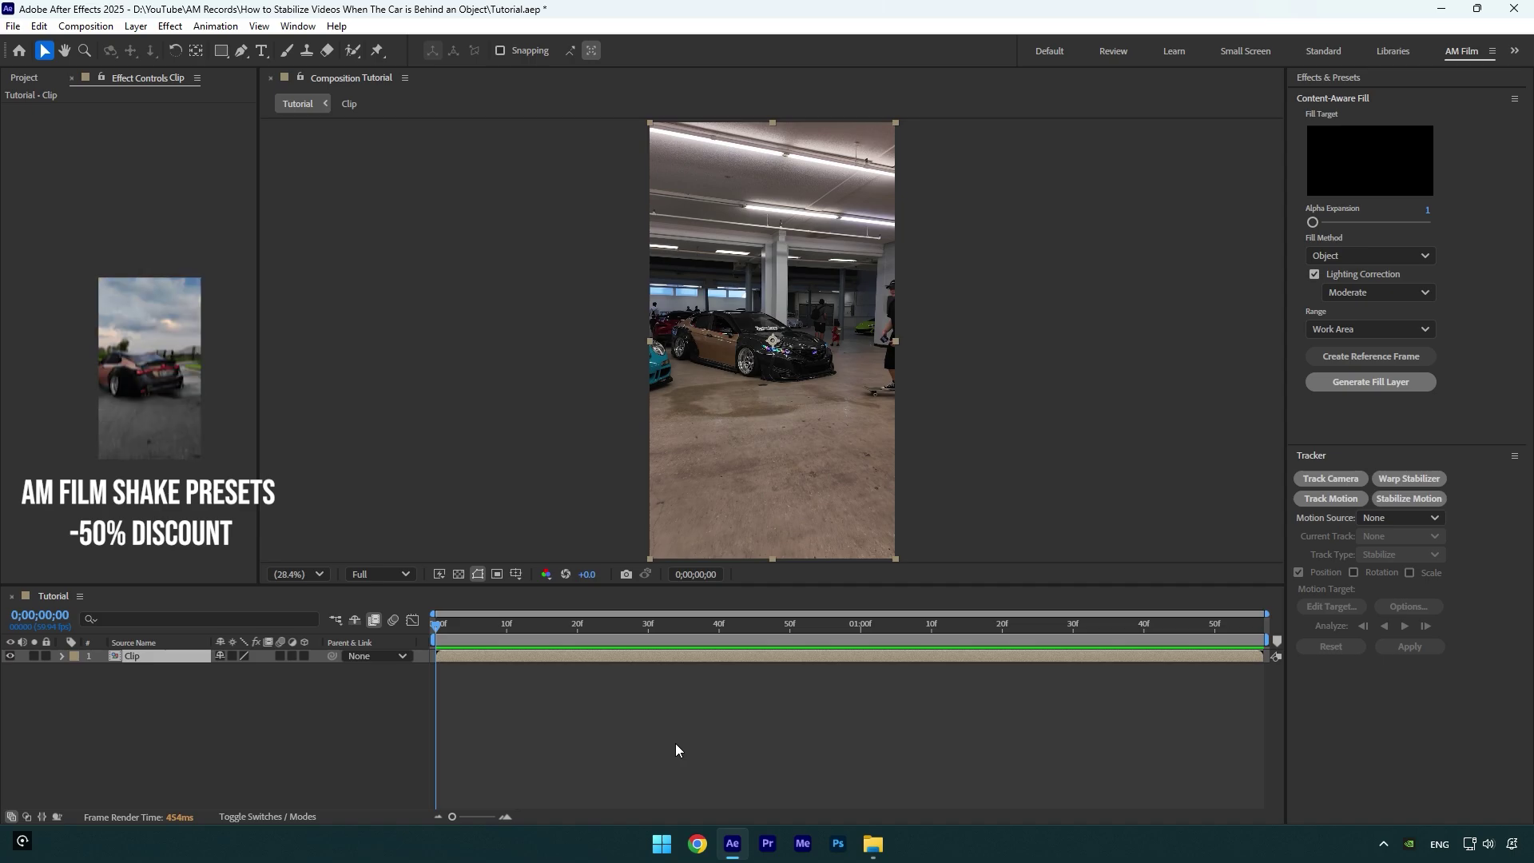
Scrub through and play the garage skateboard clip to preview the footage.
left_click(448, 632)
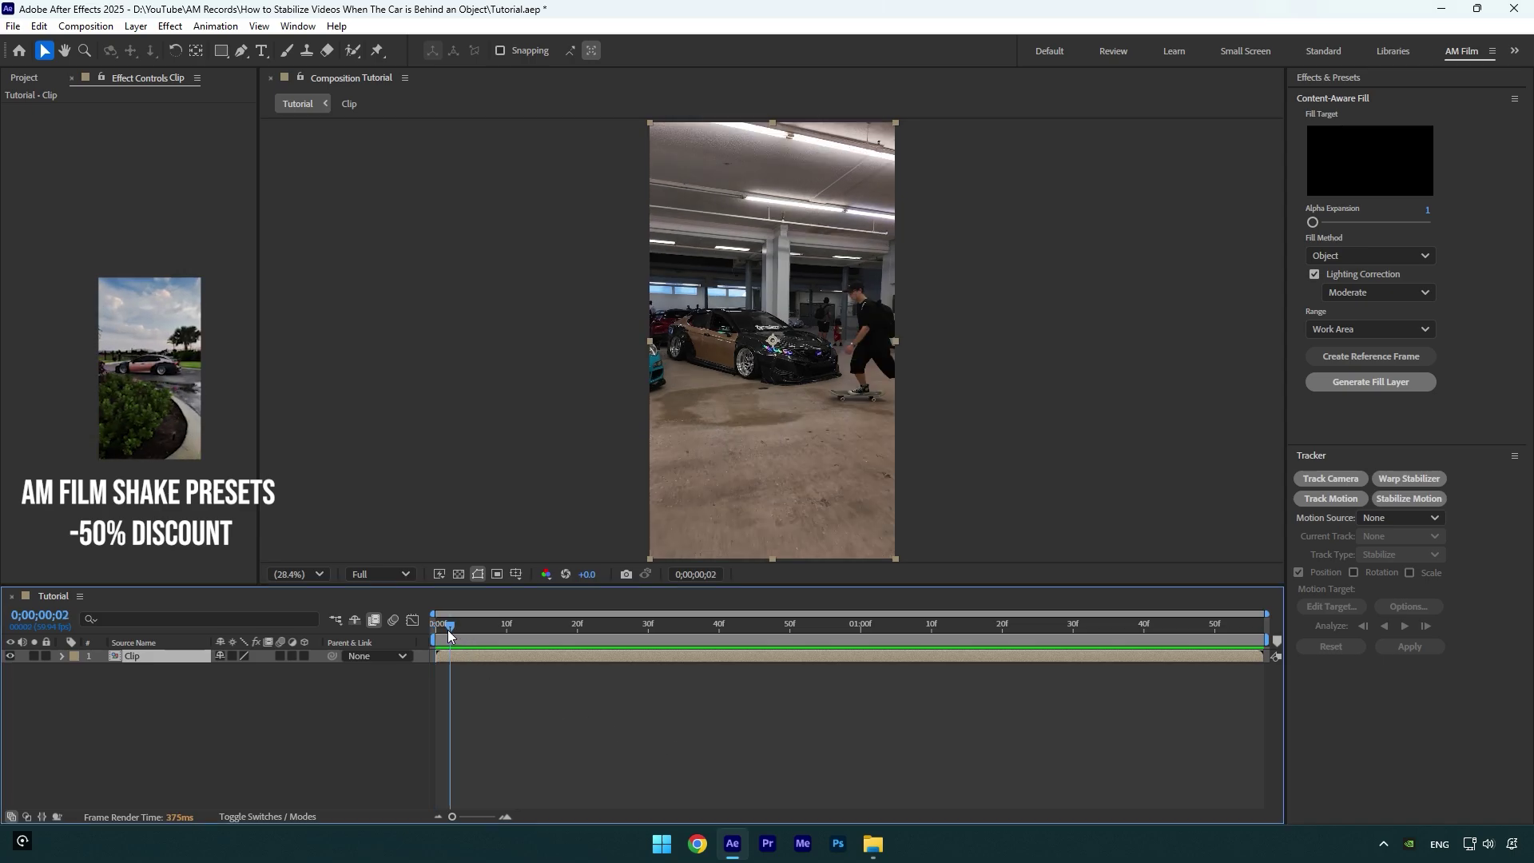
mouse_move(448, 633)
left_mouse_down()
mouse_move(1012, 627)
mouse_move(924, 645)
left_mouse_up()
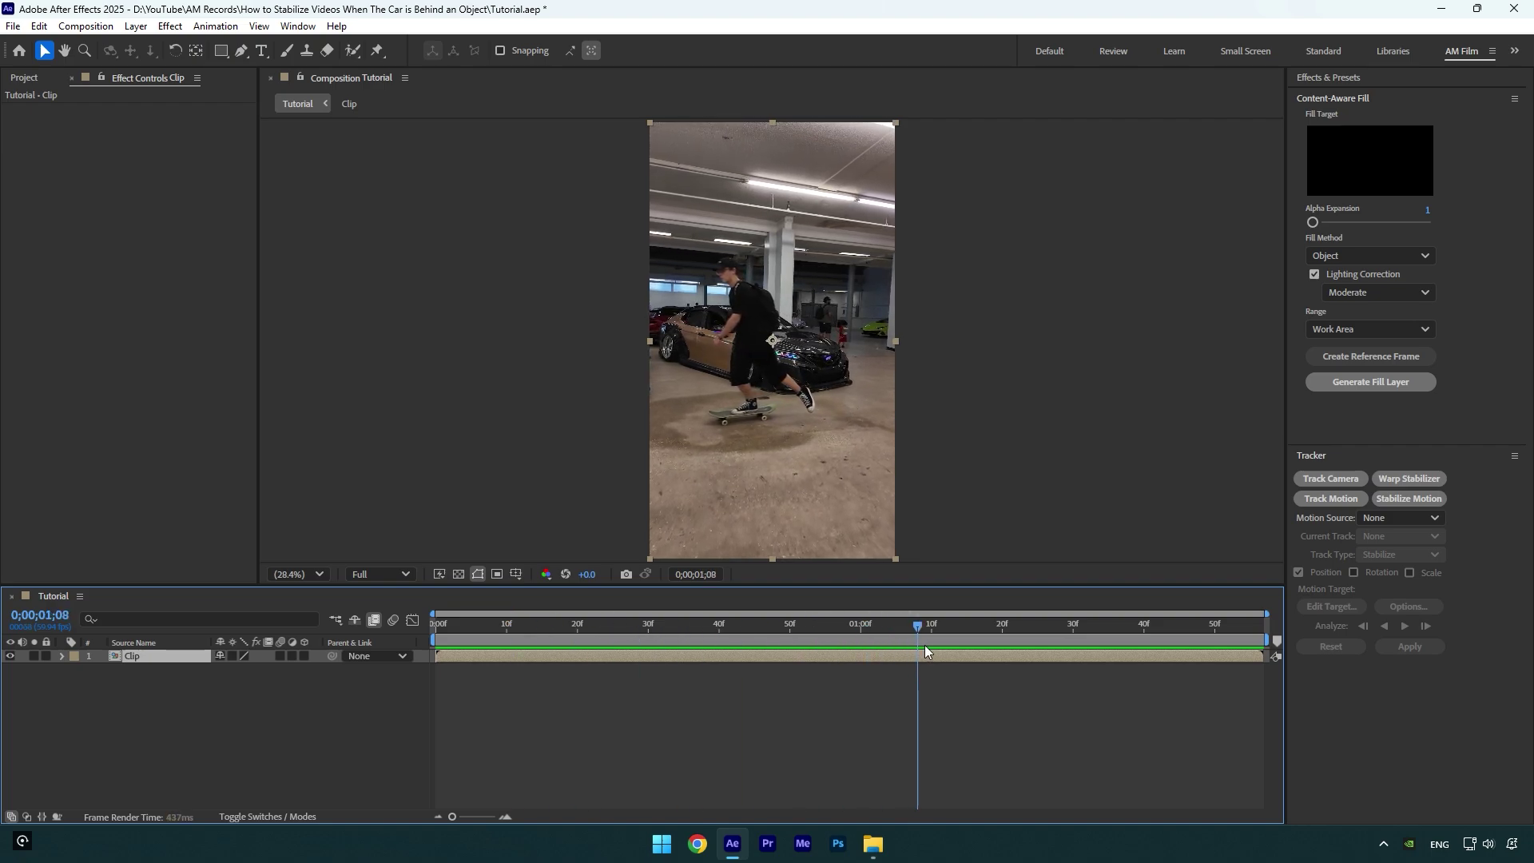
key("space")
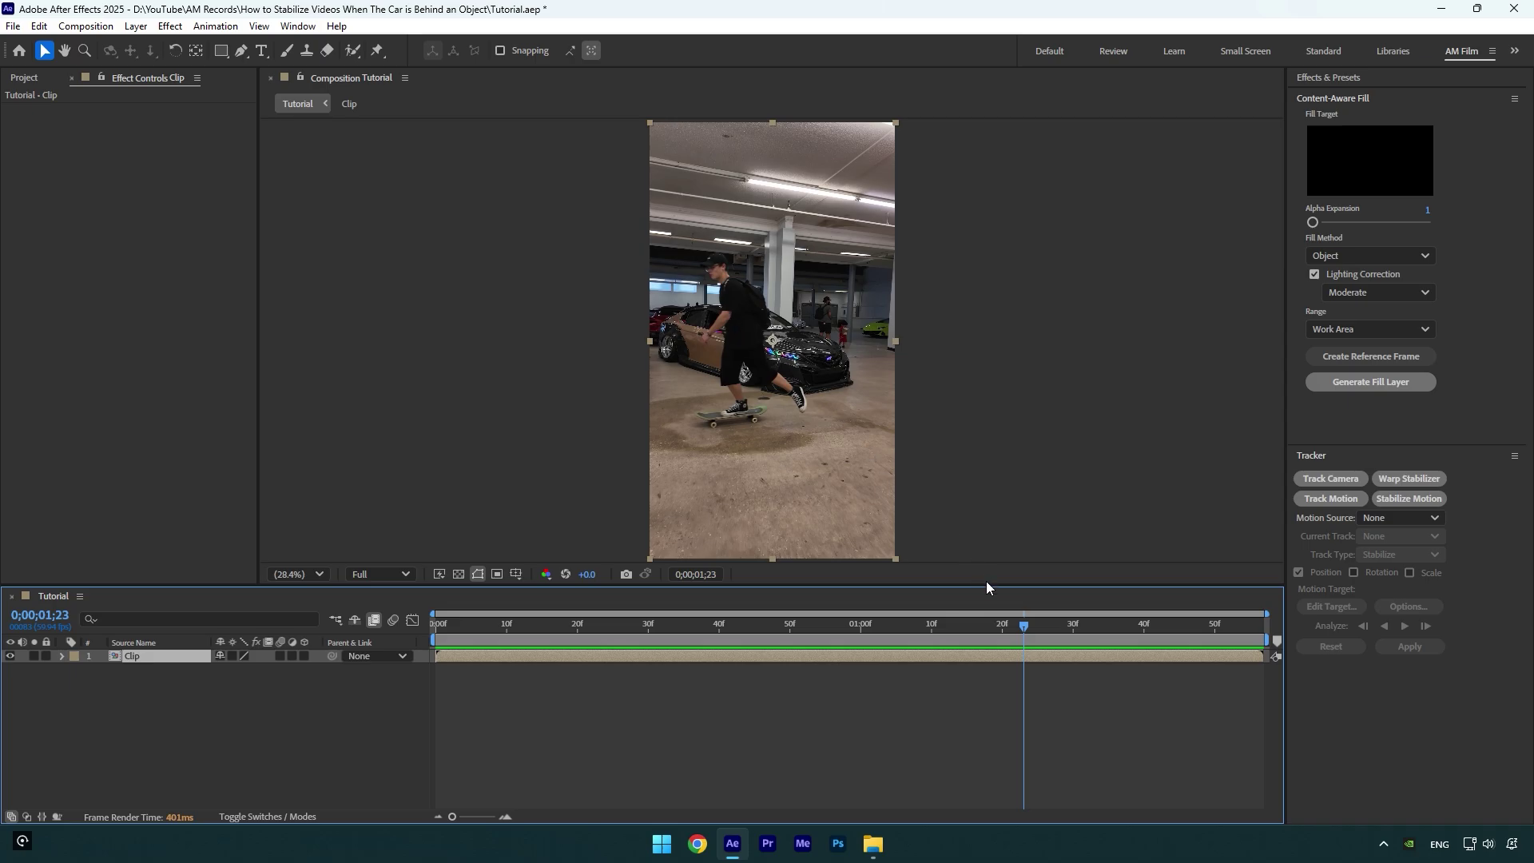
mouse_move(980, 632)
left_mouse_down()
mouse_move(1162, 633)
mouse_move(431, 666)
left_mouse_up()
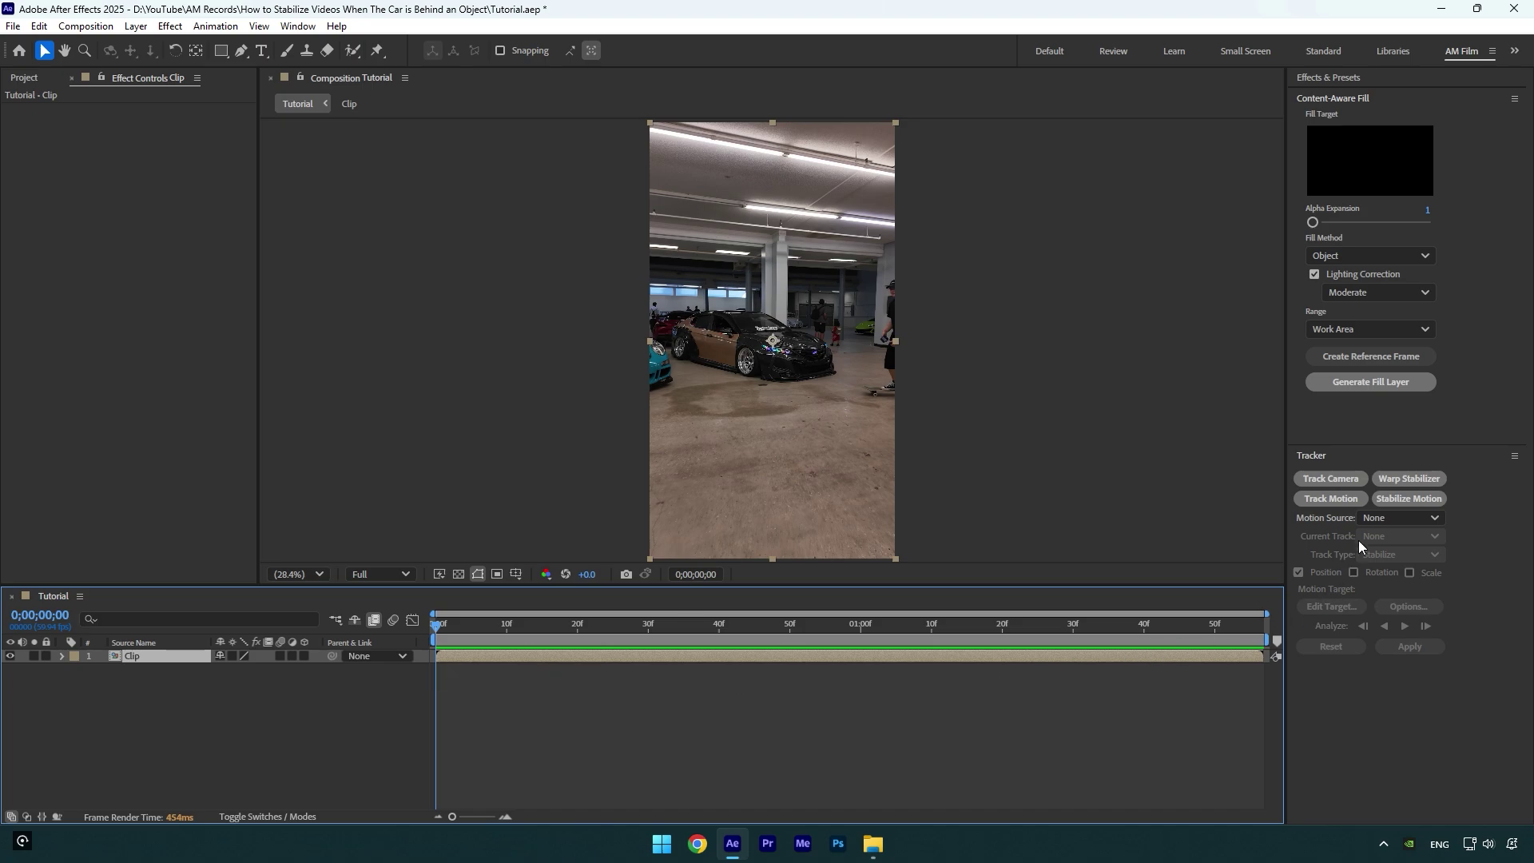
Camera-track the clip and create a solid and camera on track points on the car.
left_click(1347, 480)
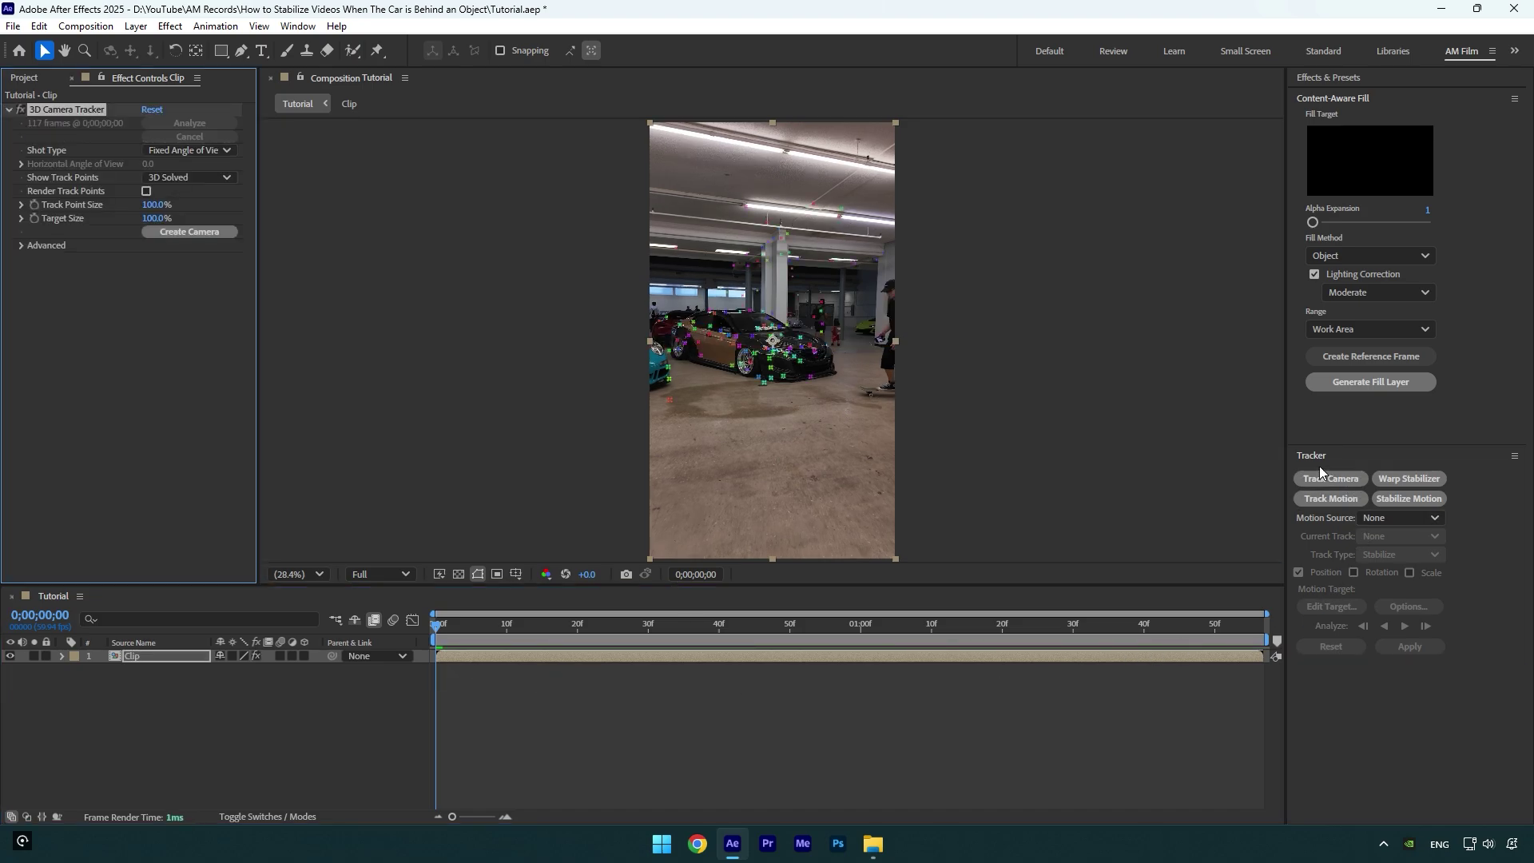
left_click(779, 349)
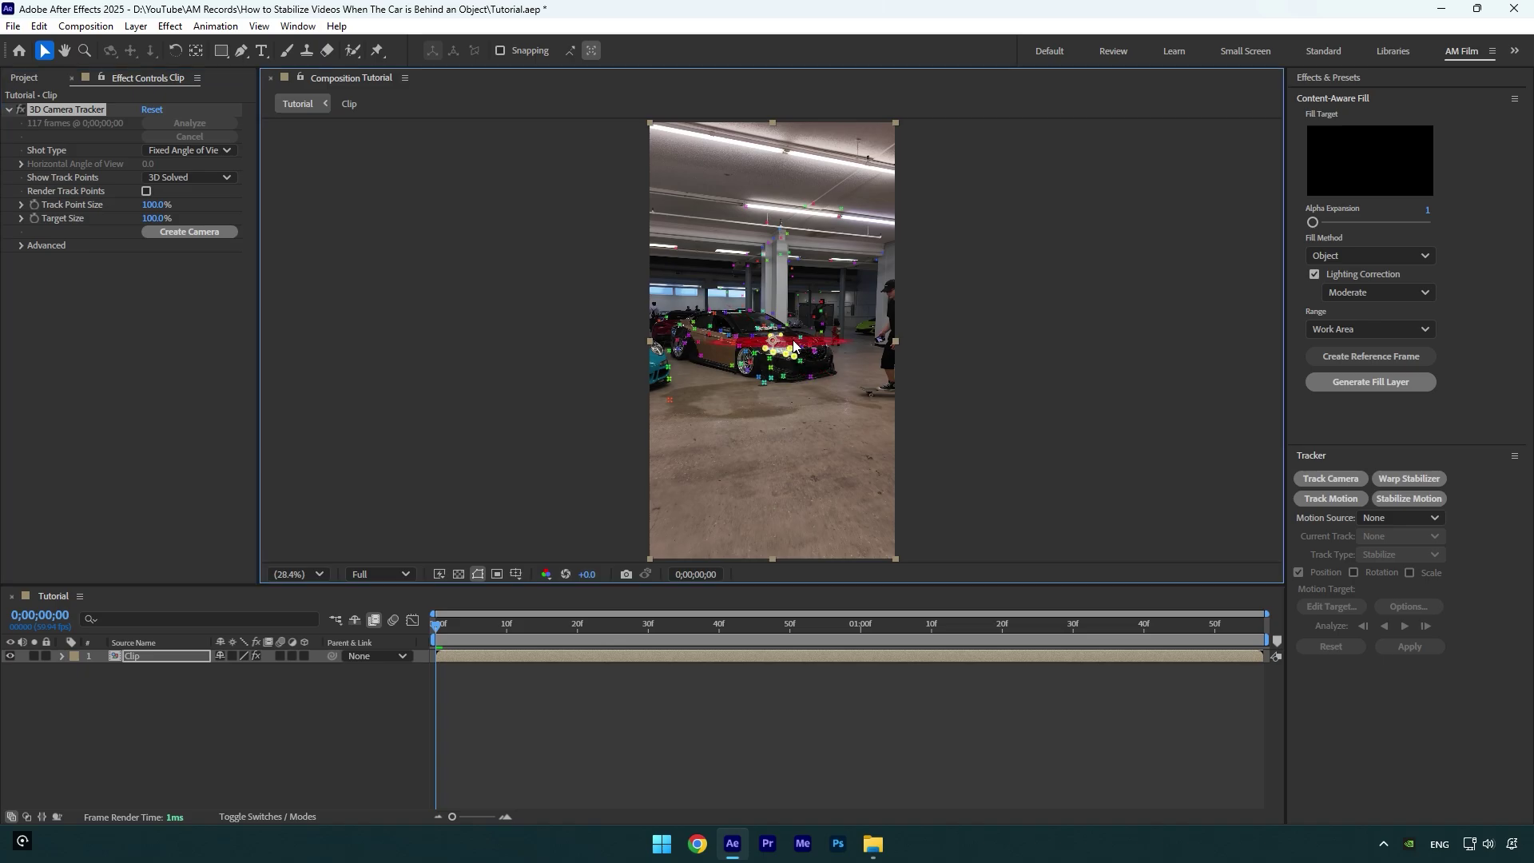
right_click(780, 346)
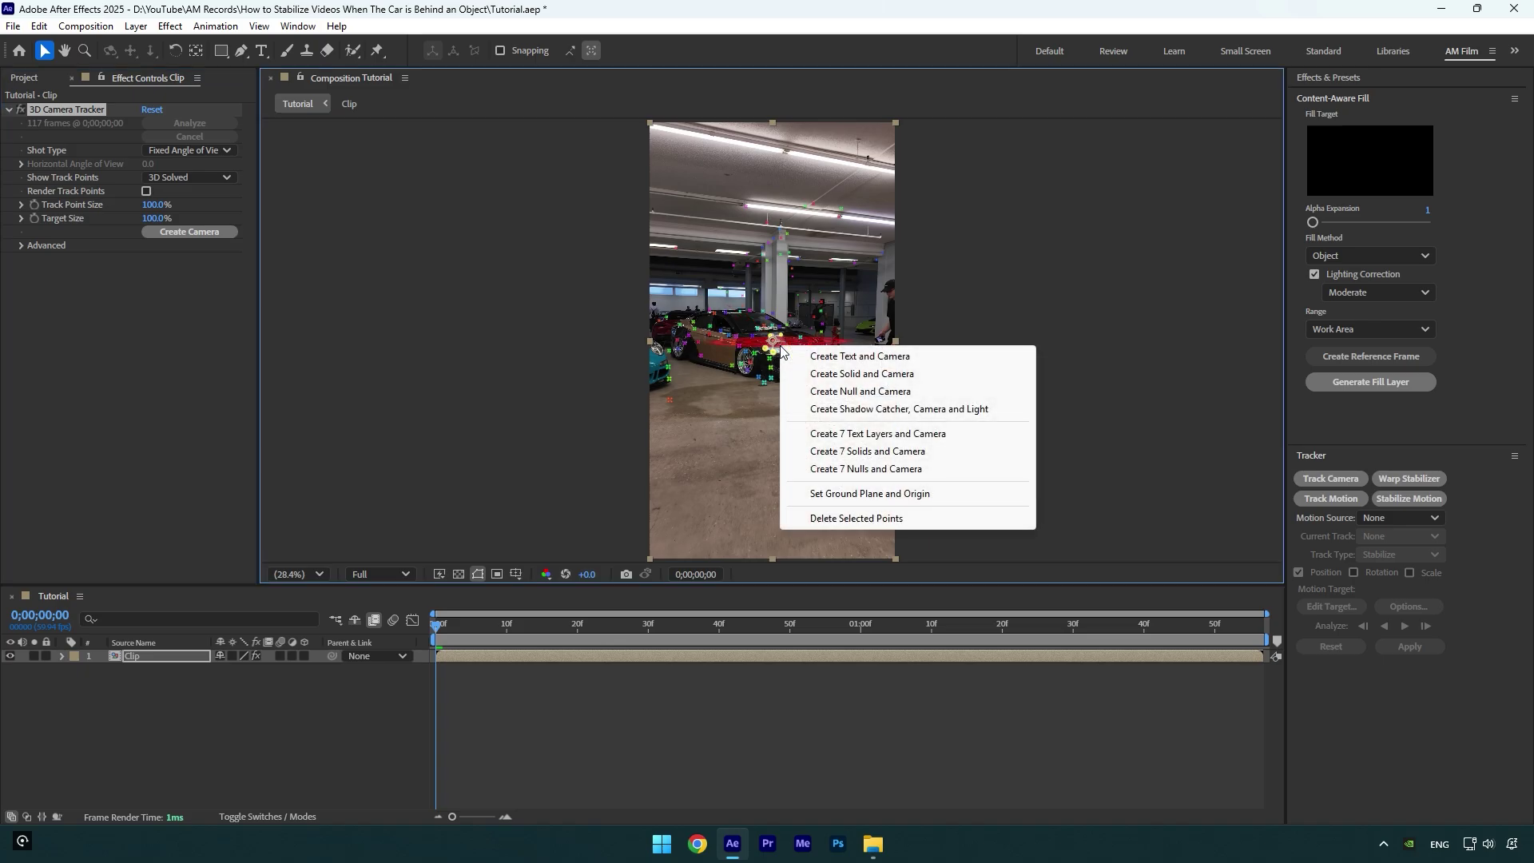
left_click(850, 376)
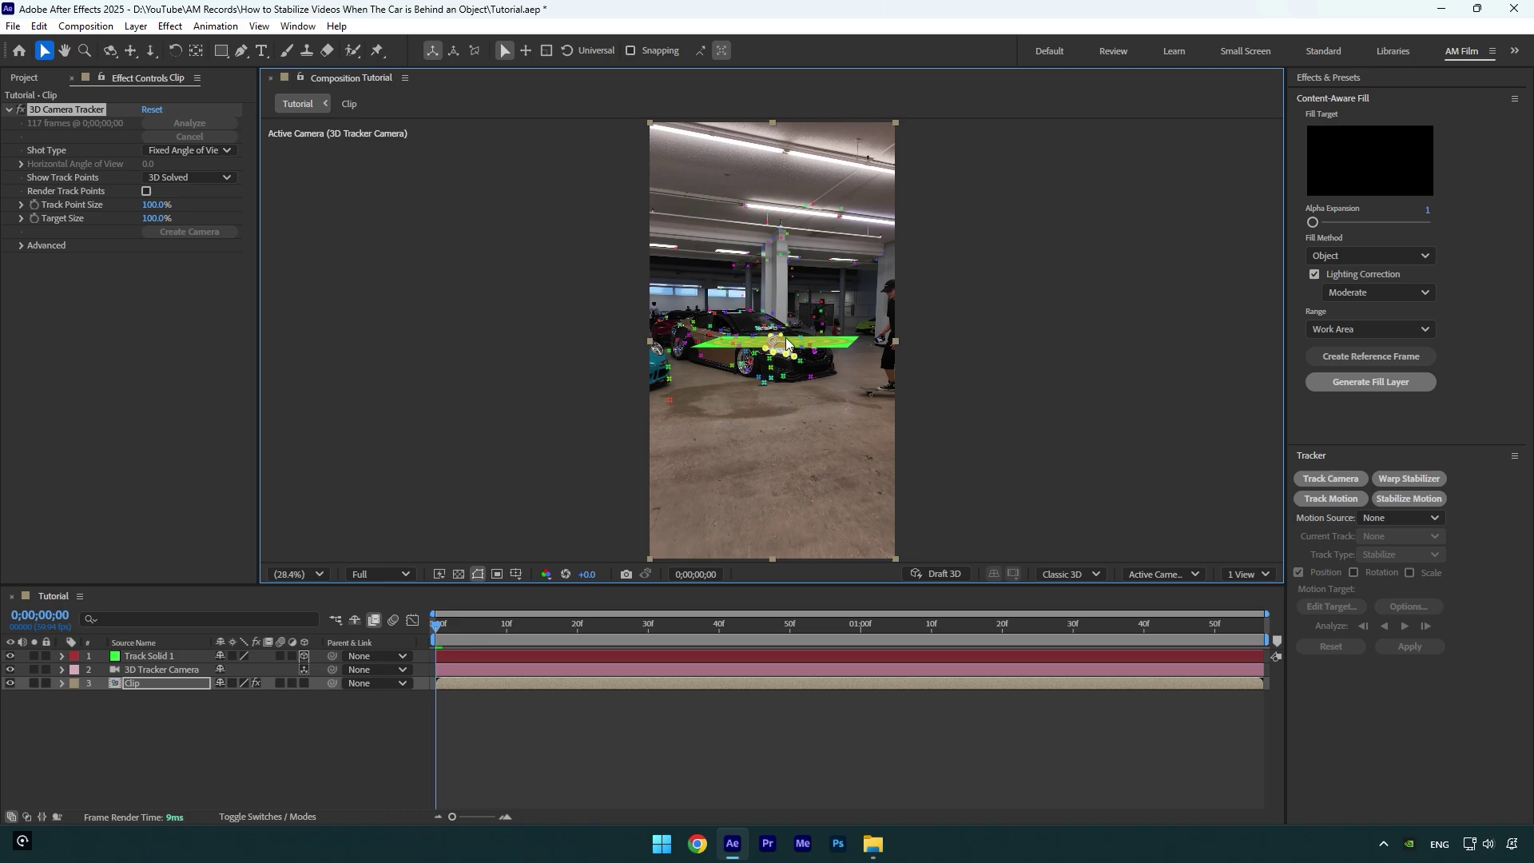
Rotate Track Solid 1 upright on its X axis and scale it to 1%.
left_click(167, 656)
left_click_drag(786, 298, 773, 300)
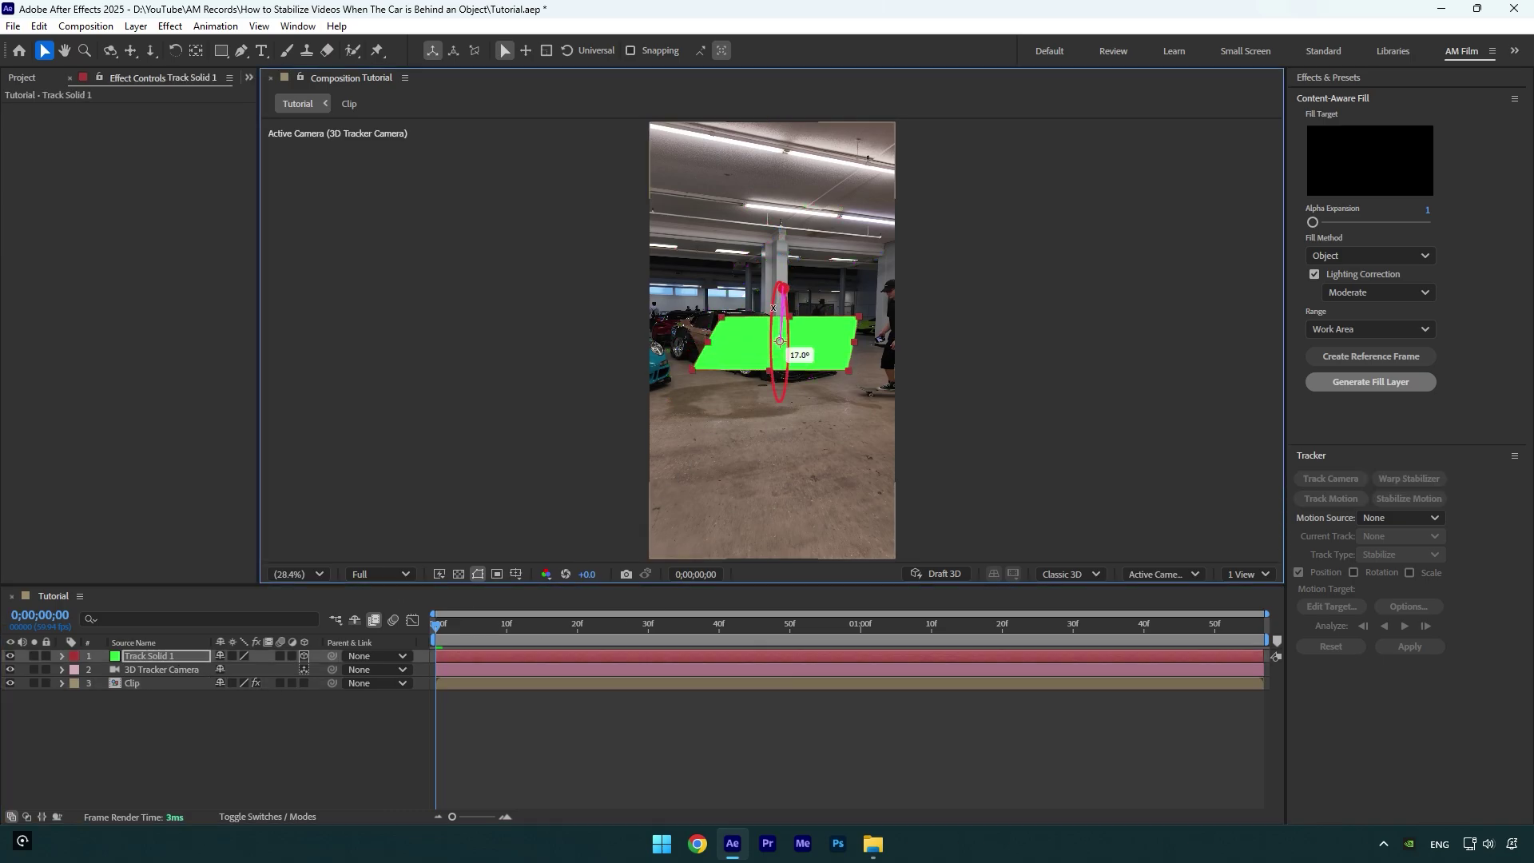
key("s")
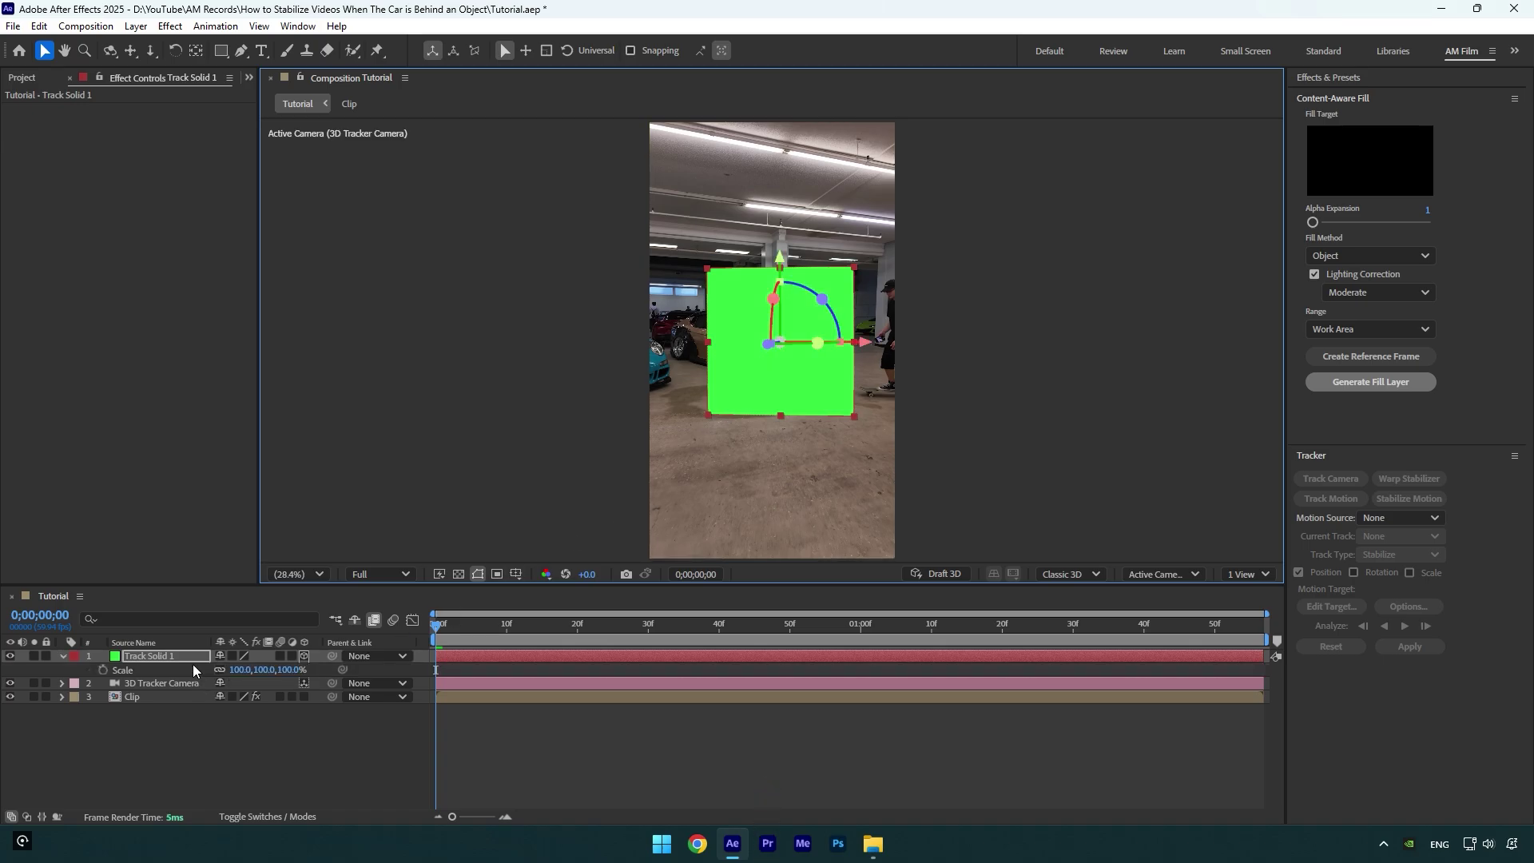
left_click(258, 668)
type("1")
key("Return")
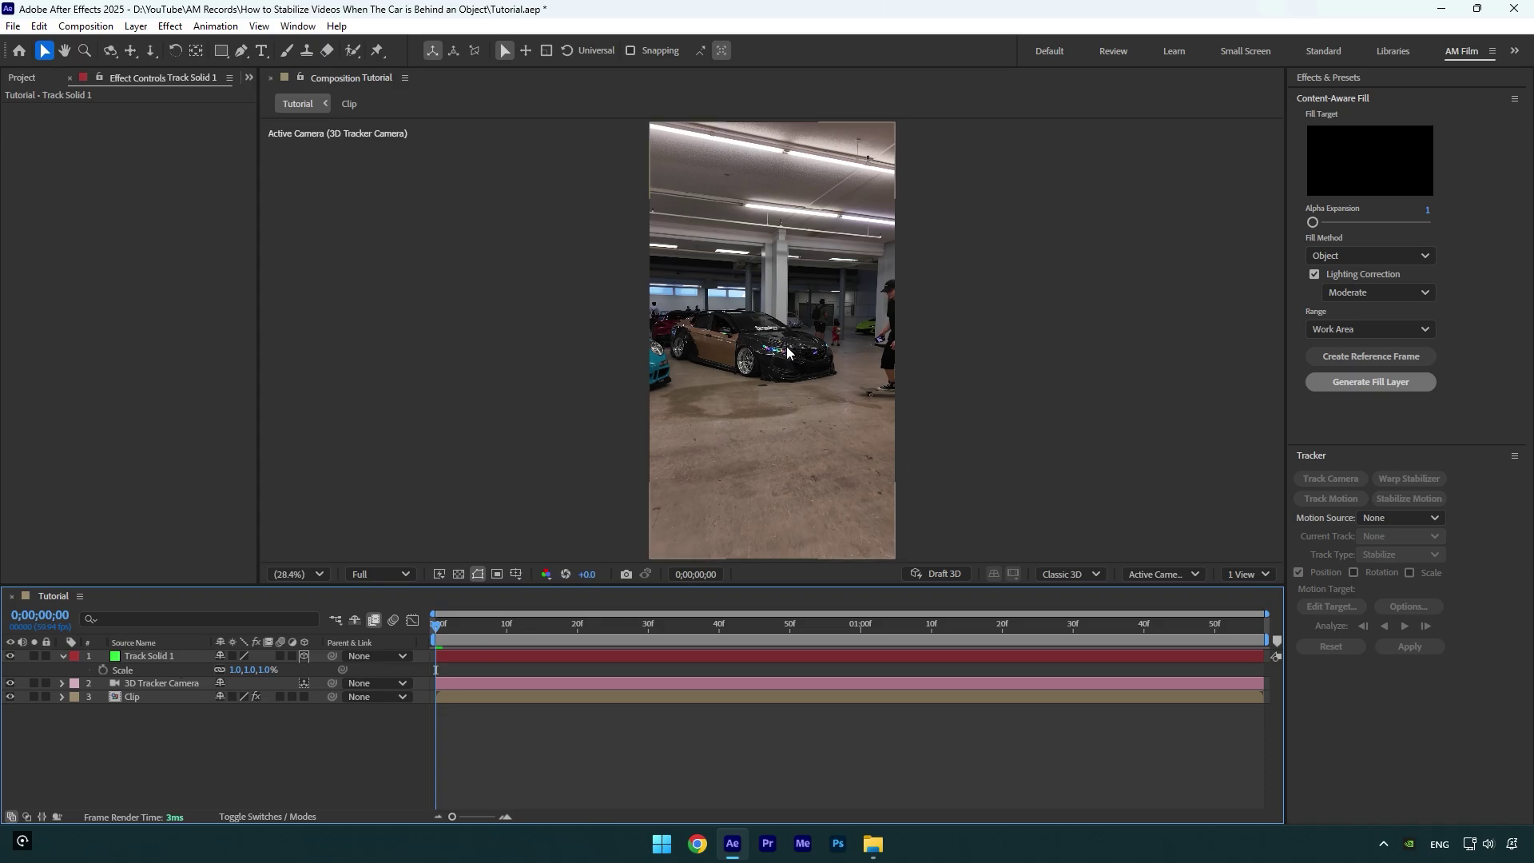
Hide the Clip layer, then pre-compose all three layers as Pre-comp 1, moving all attributes.
left_click(10, 696)
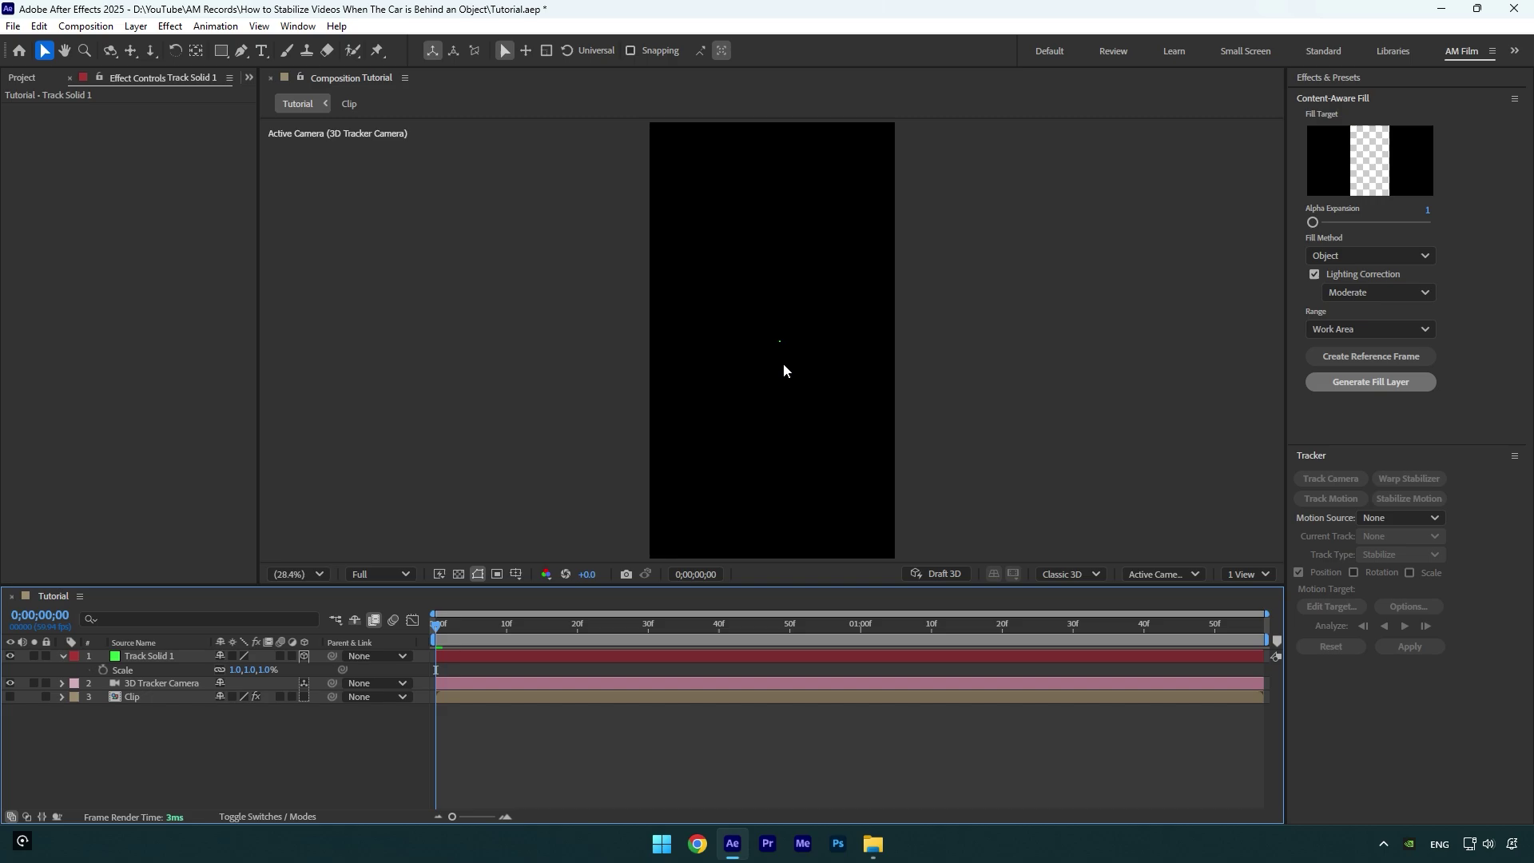
left_click_drag(103, 768, 149, 653)
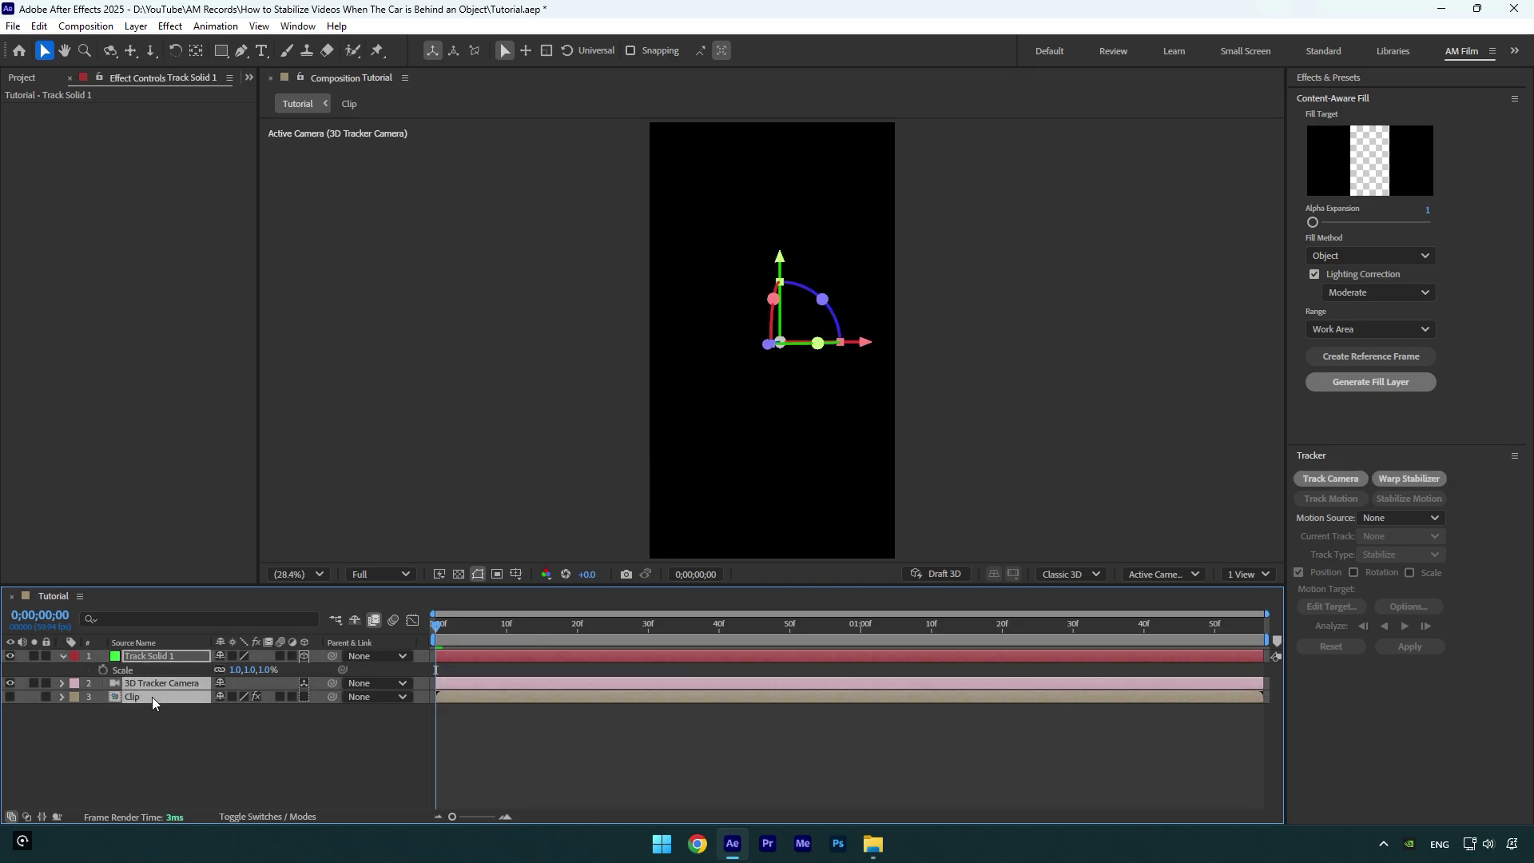
right_click(152, 696)
left_click(218, 596)
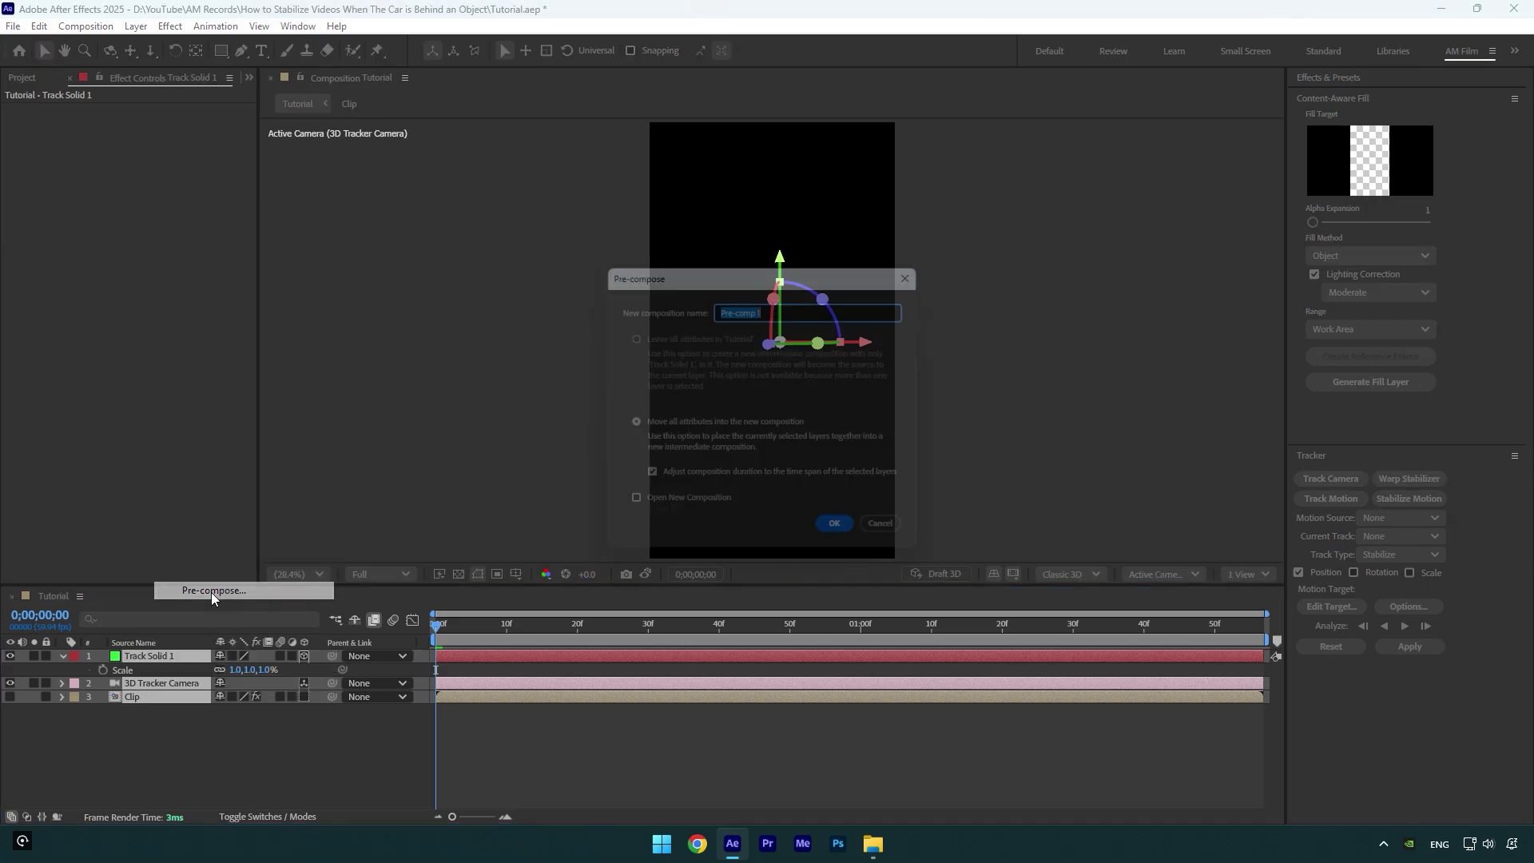
left_click(664, 422)
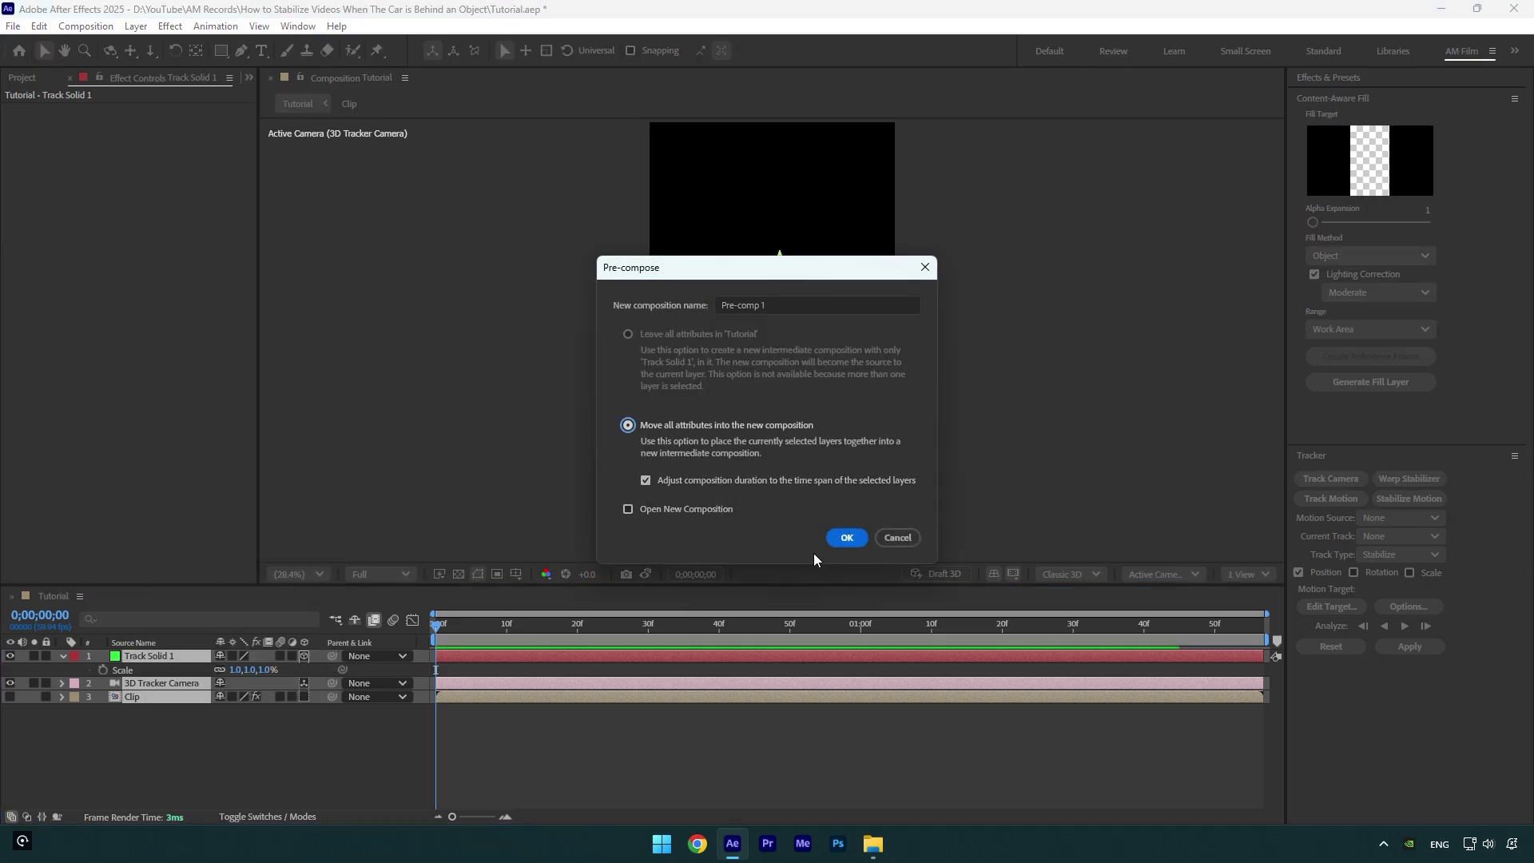
left_click(846, 540)
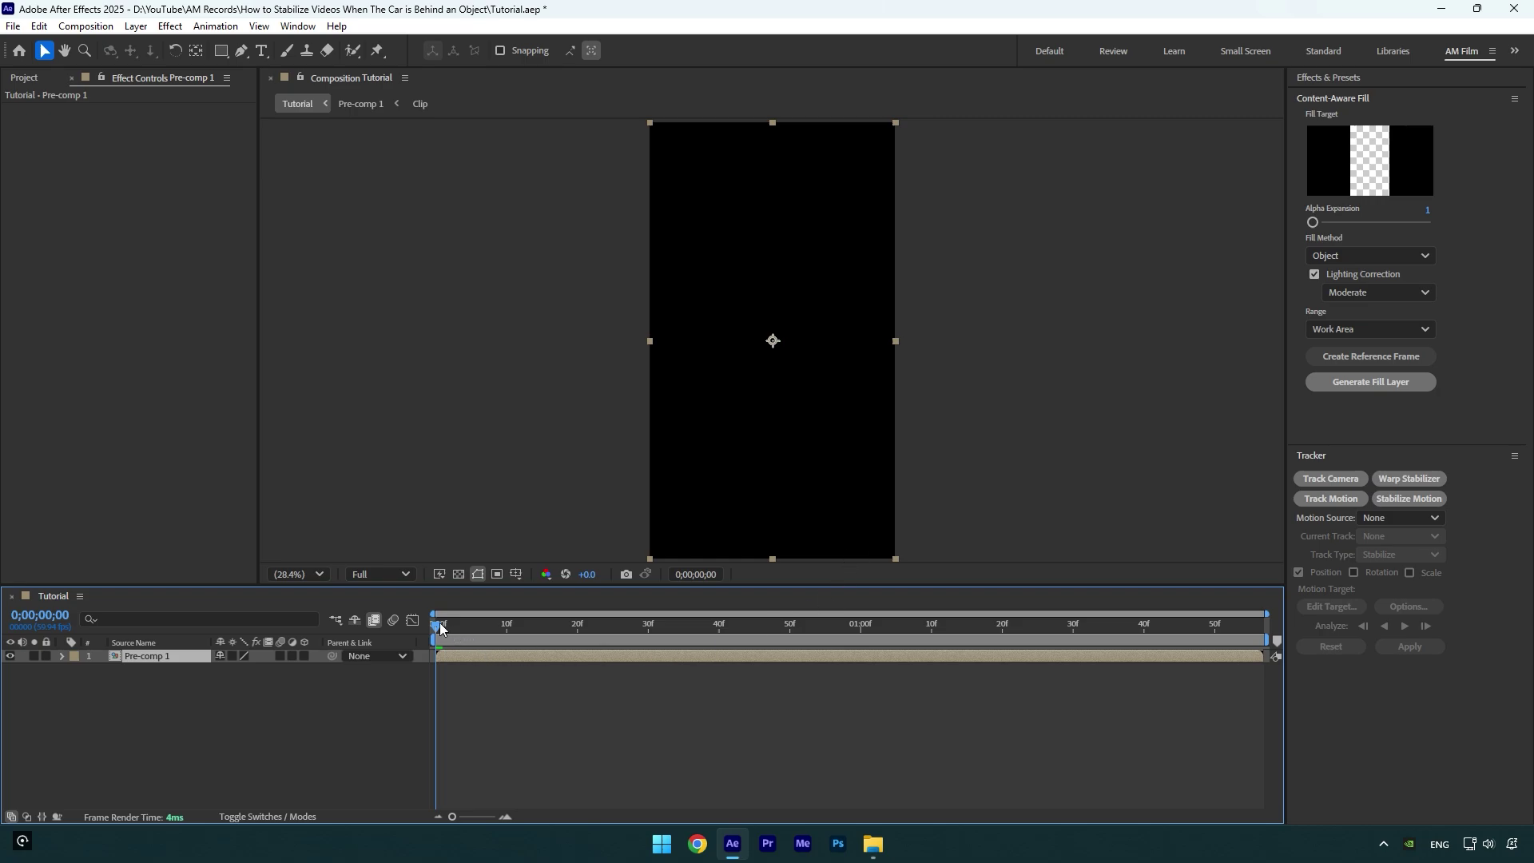
Start a stabilize-motion track on Pre-comp 1 and place the track point on the tiny solid.
left_click_drag(444, 629, 435, 628)
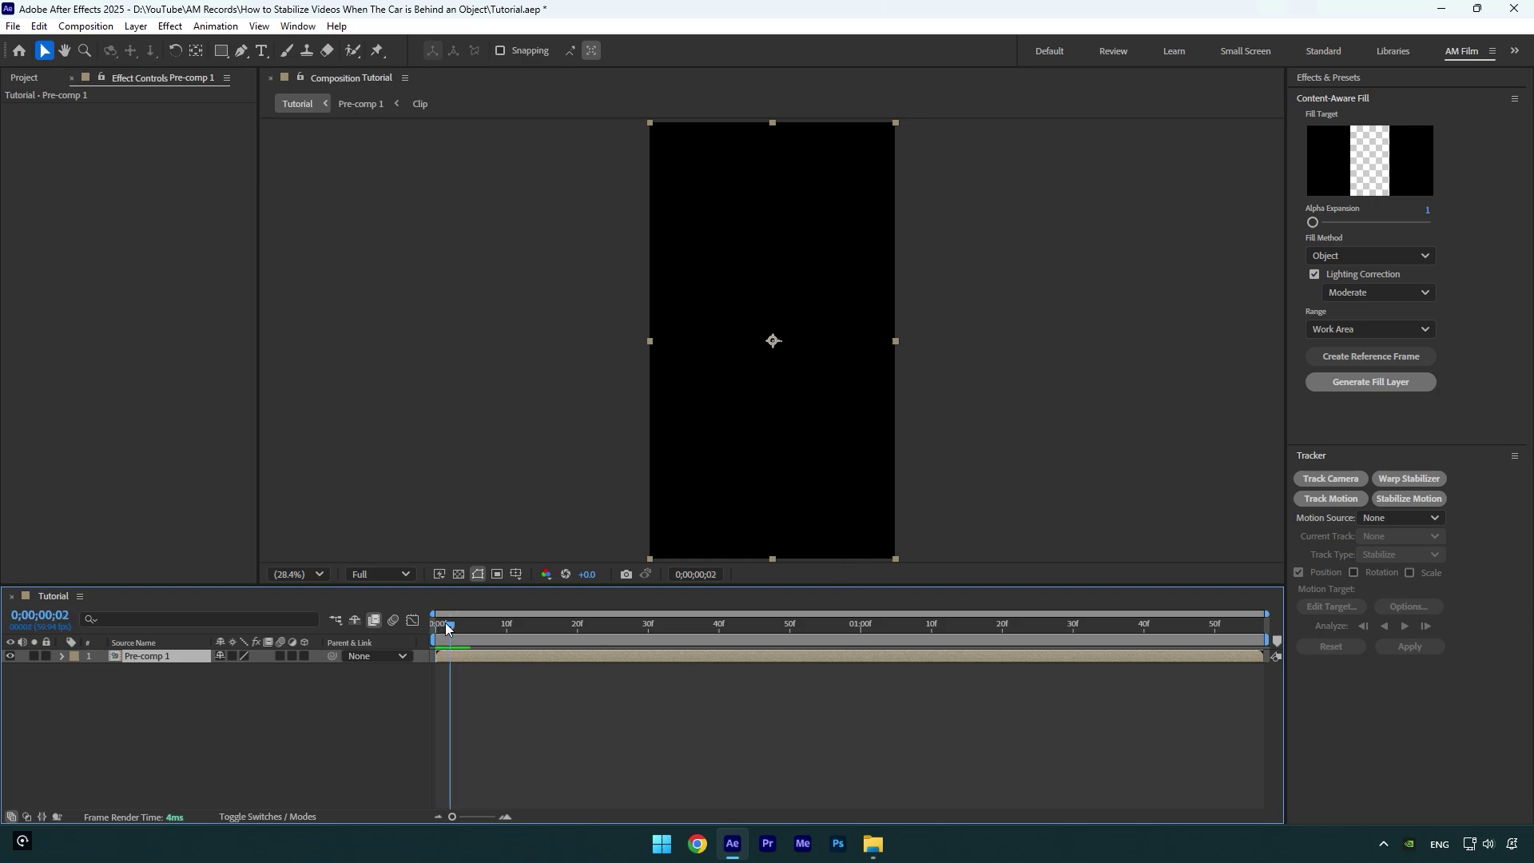
left_click(1409, 497)
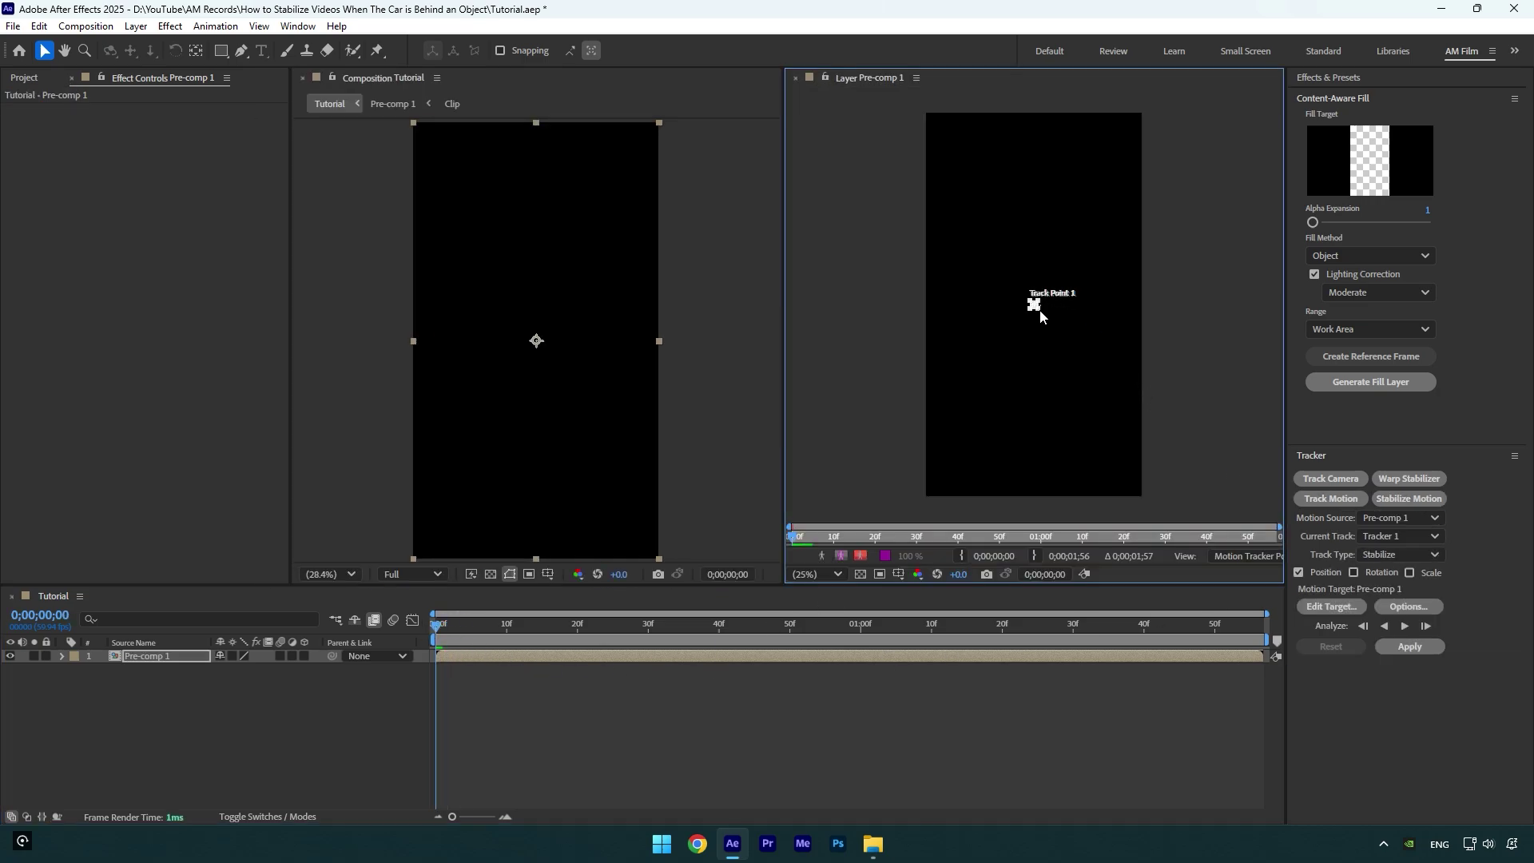
left_click(1034, 305)
left_click_drag(1062, 328, 1060, 324)
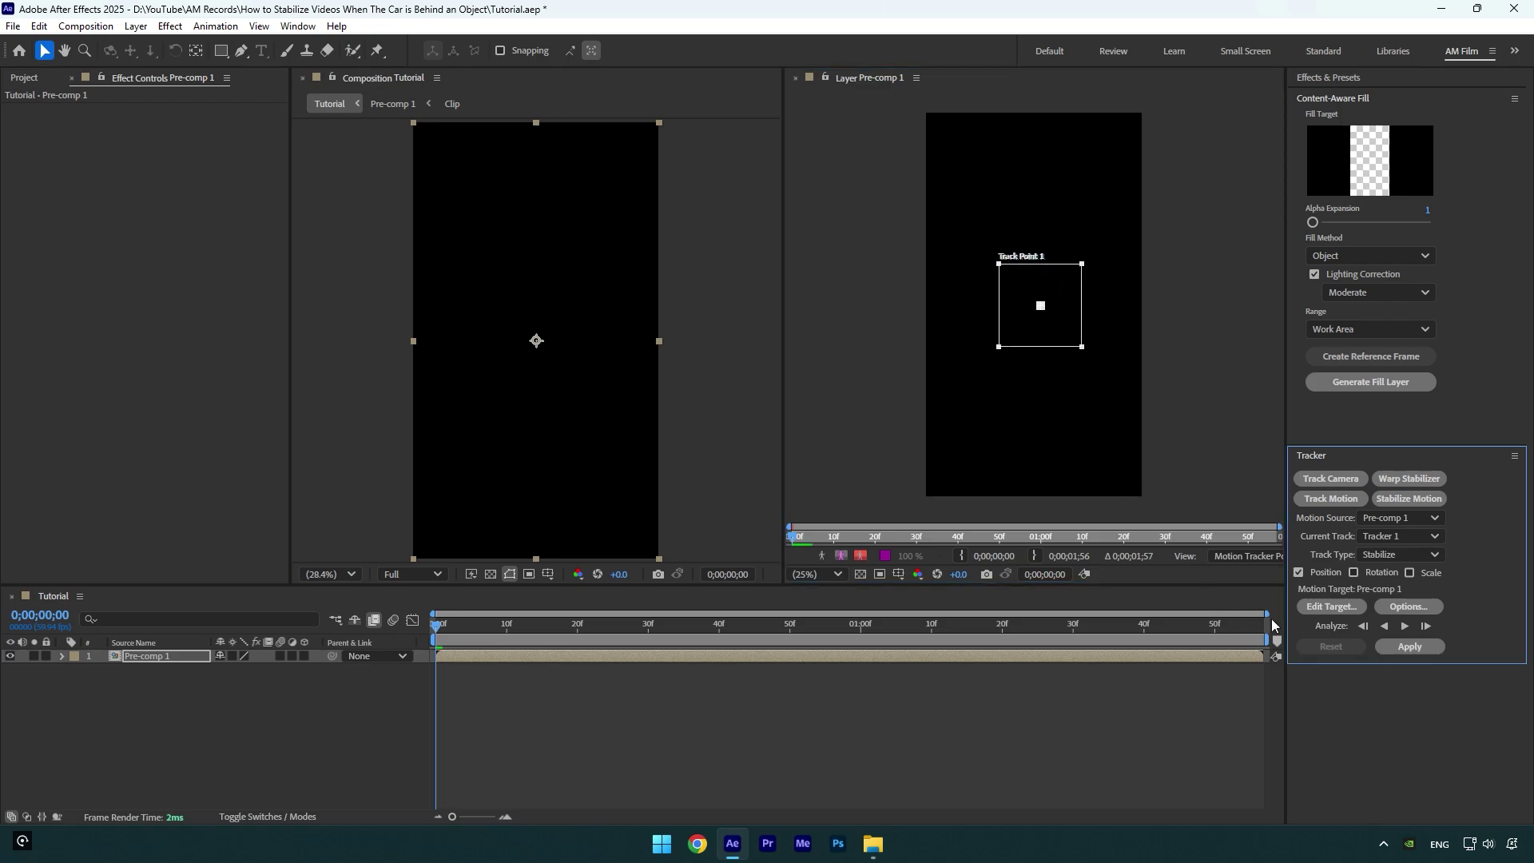
Set the tracker options to RGB with Adapt Feature On Every Frame.
left_click(1411, 606)
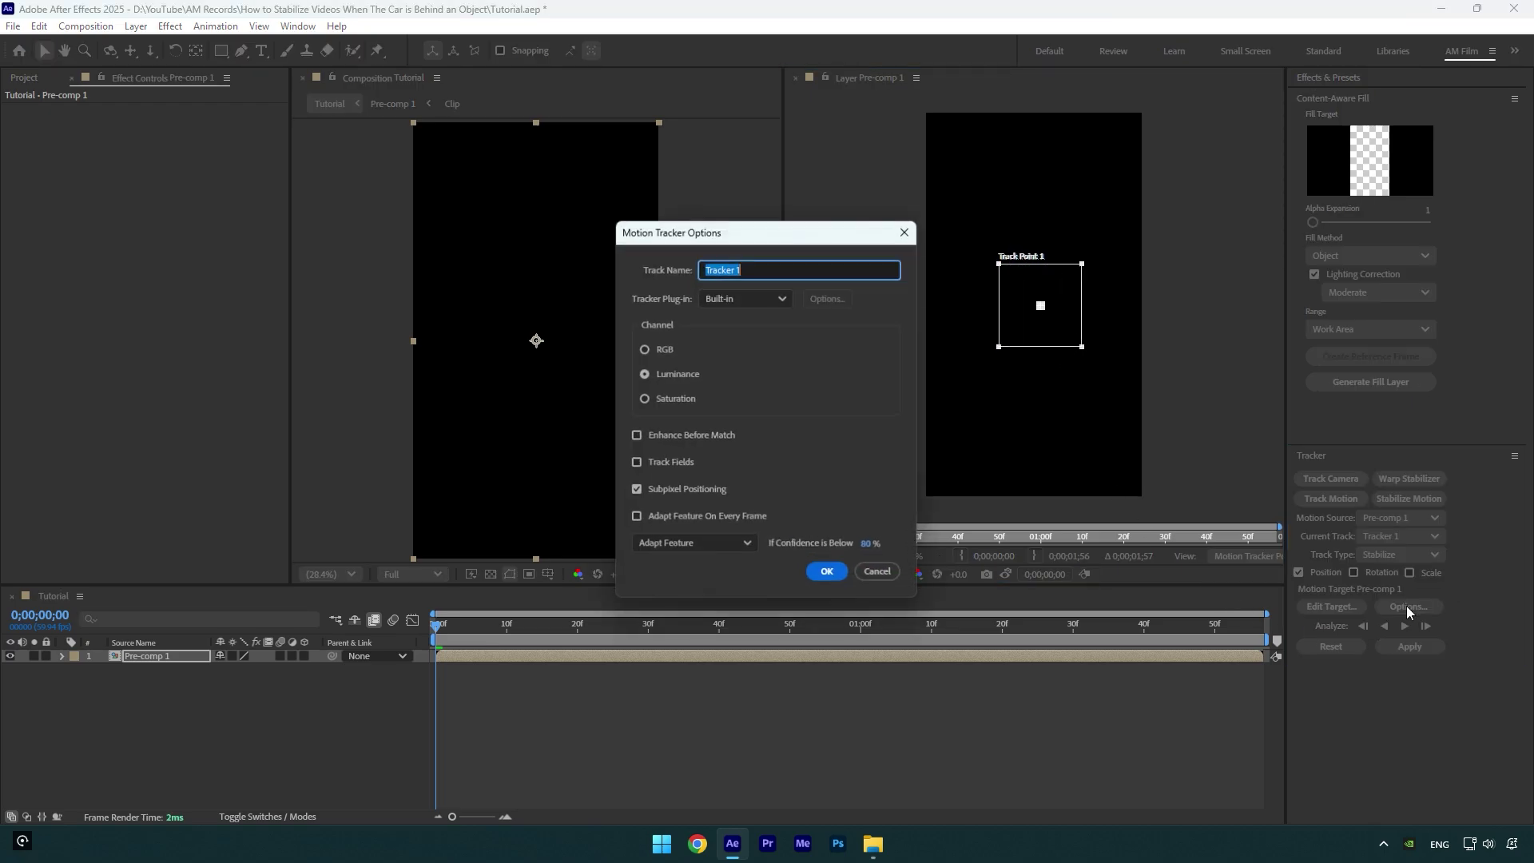
left_click(660, 354)
left_click(666, 517)
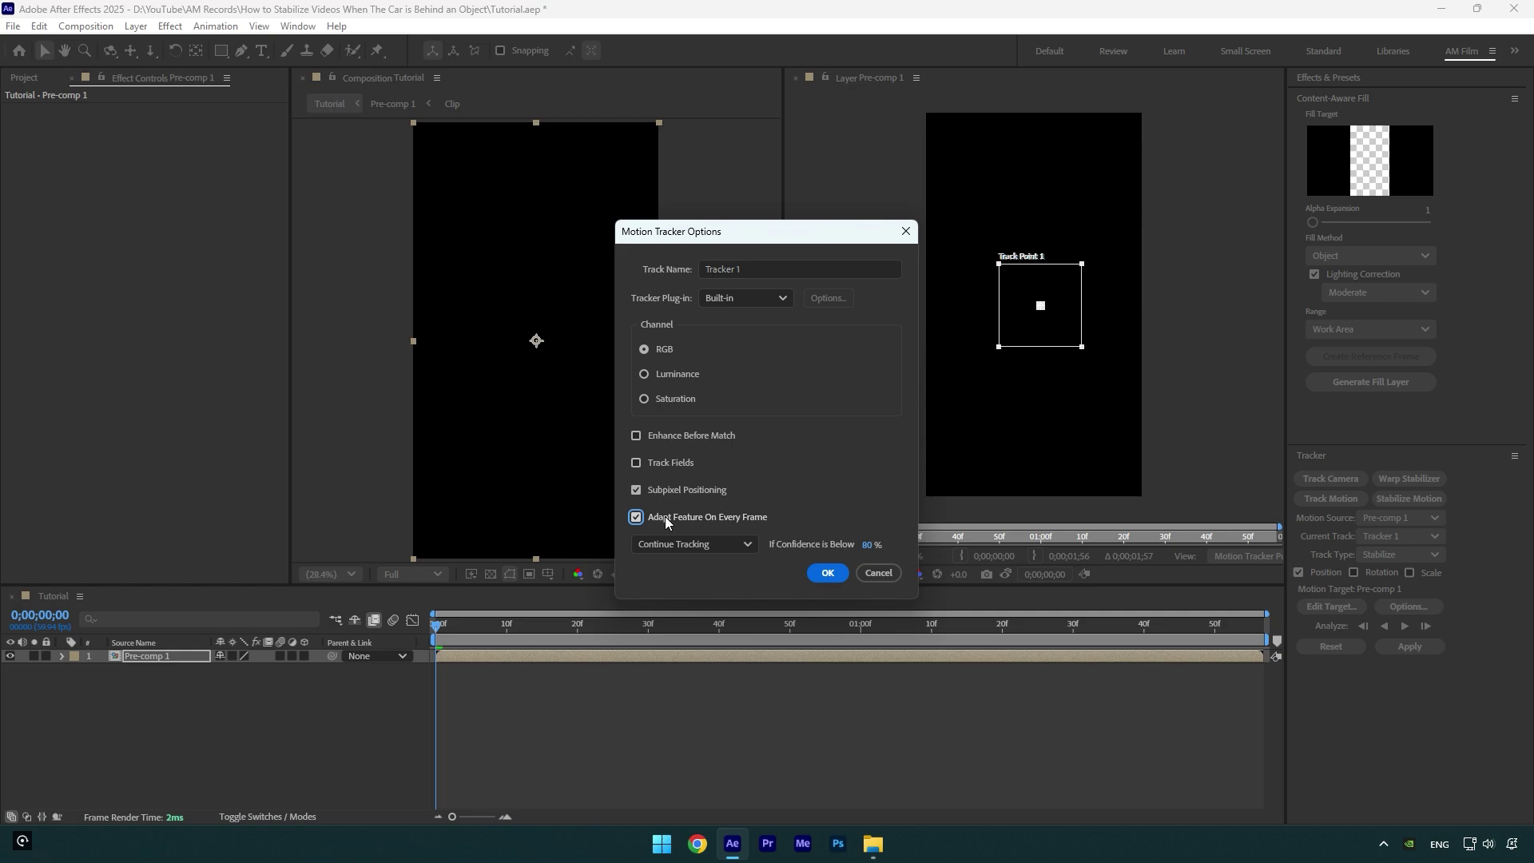
left_click(826, 574)
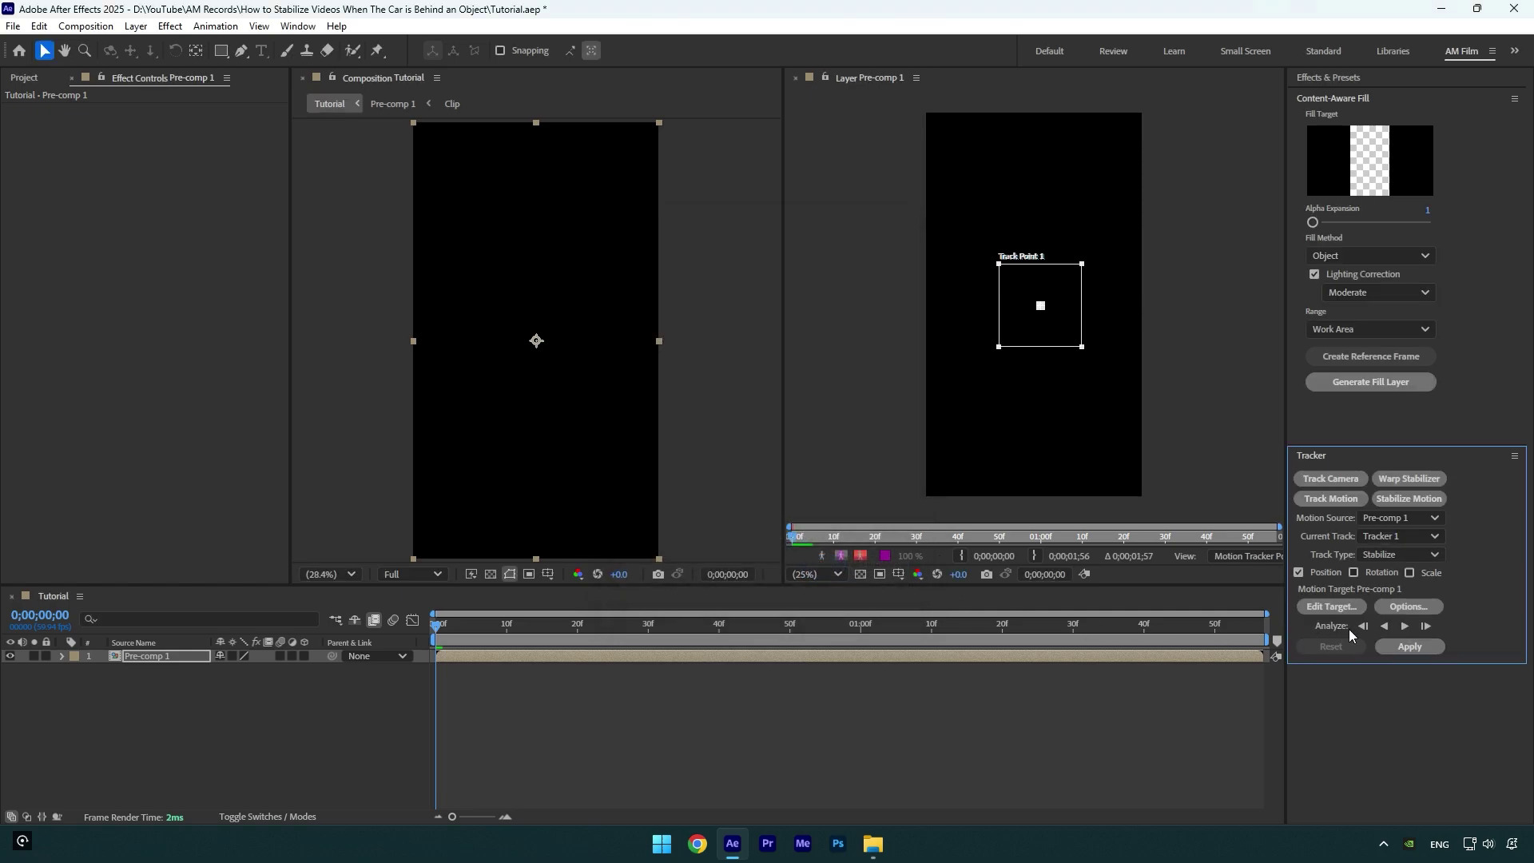
Analyze the track point forward and apply it on both X and Y axes.
left_click(1403, 627)
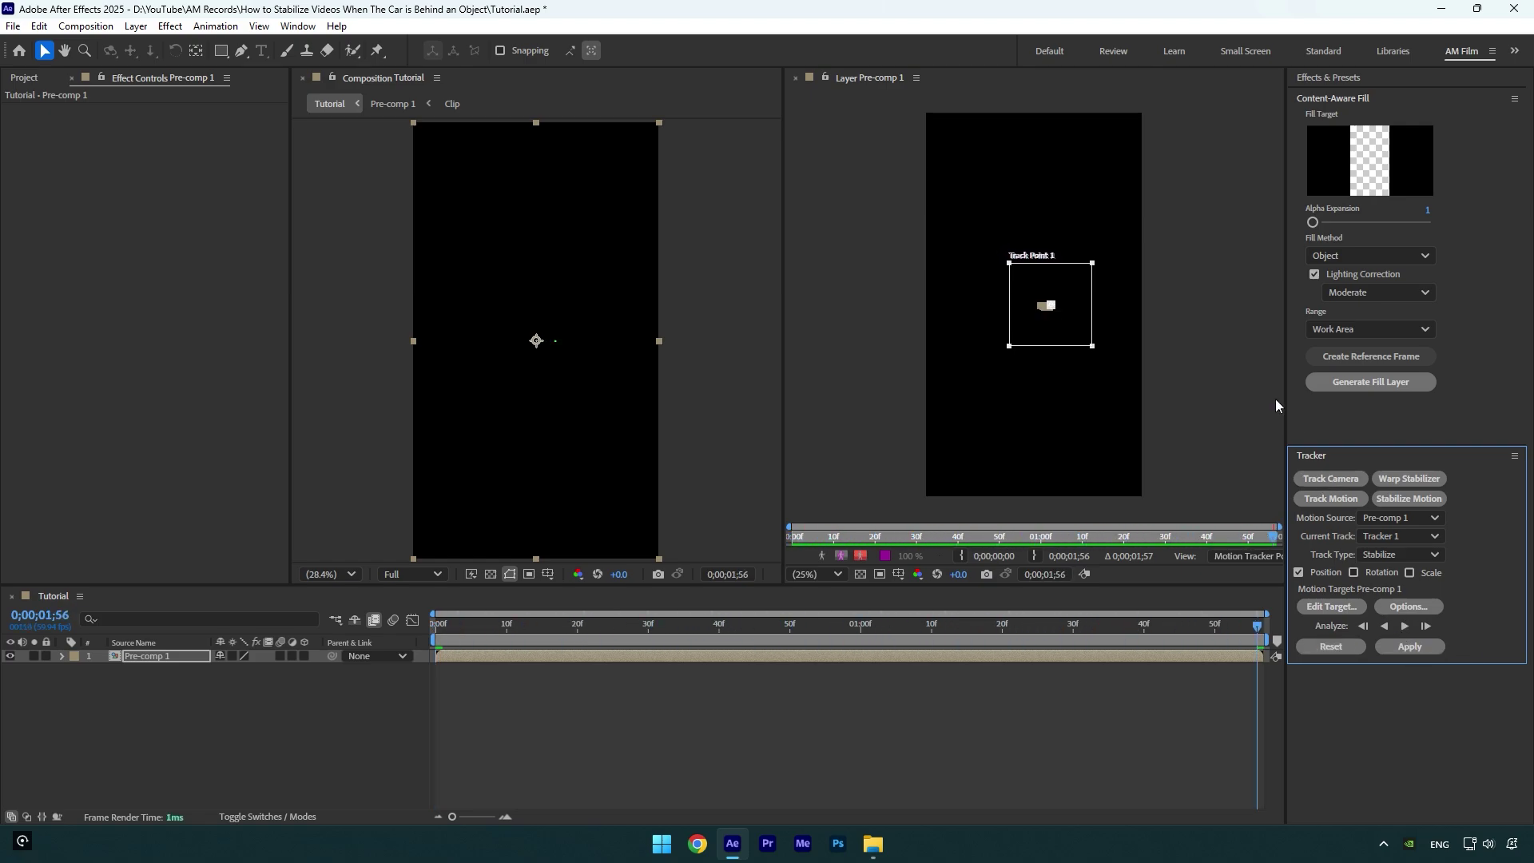
left_click(1408, 645)
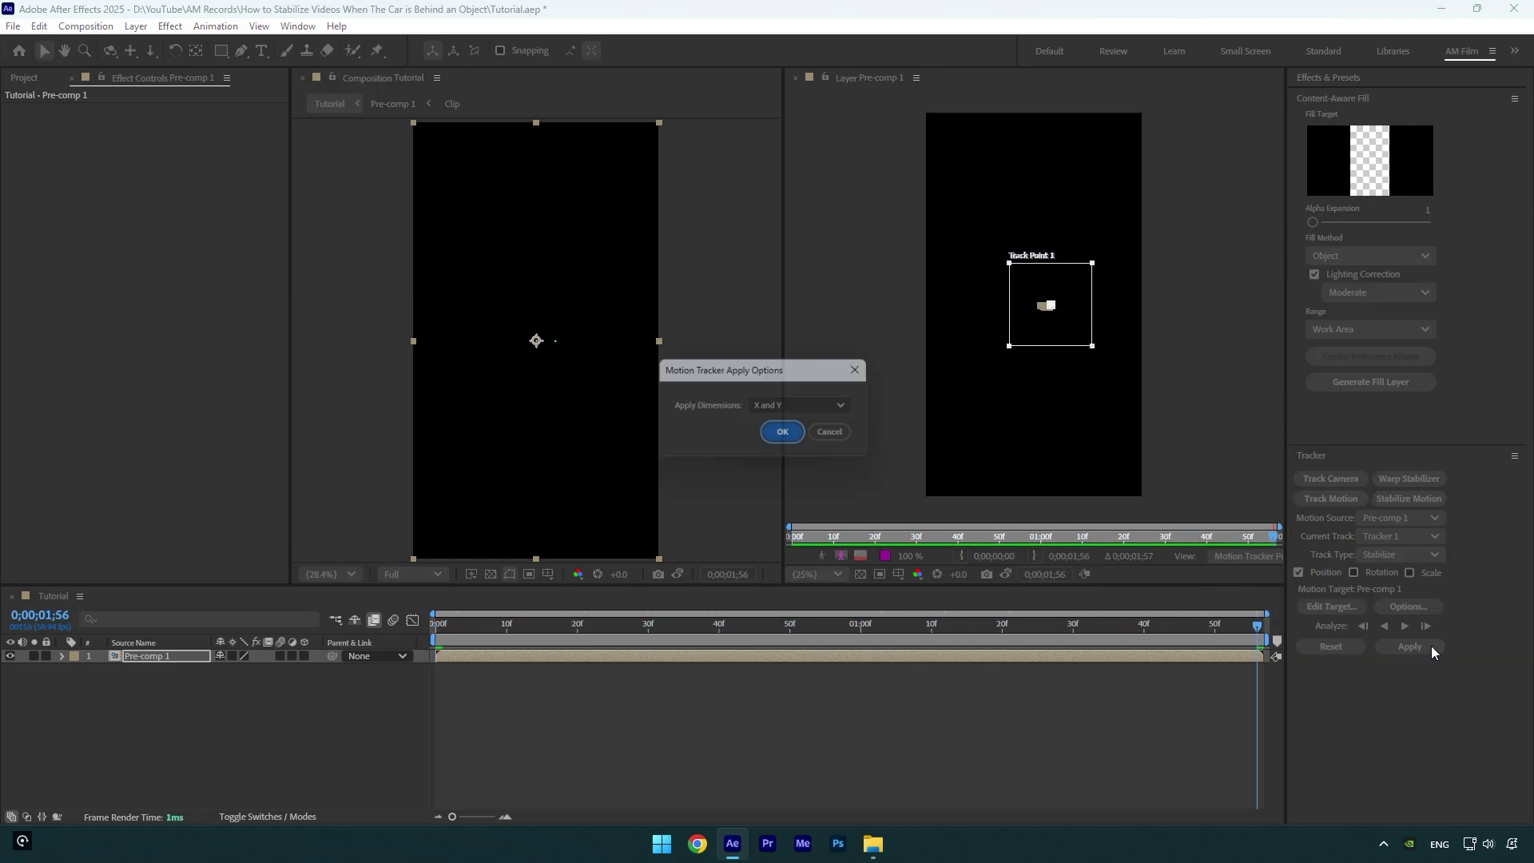
left_click(786, 436)
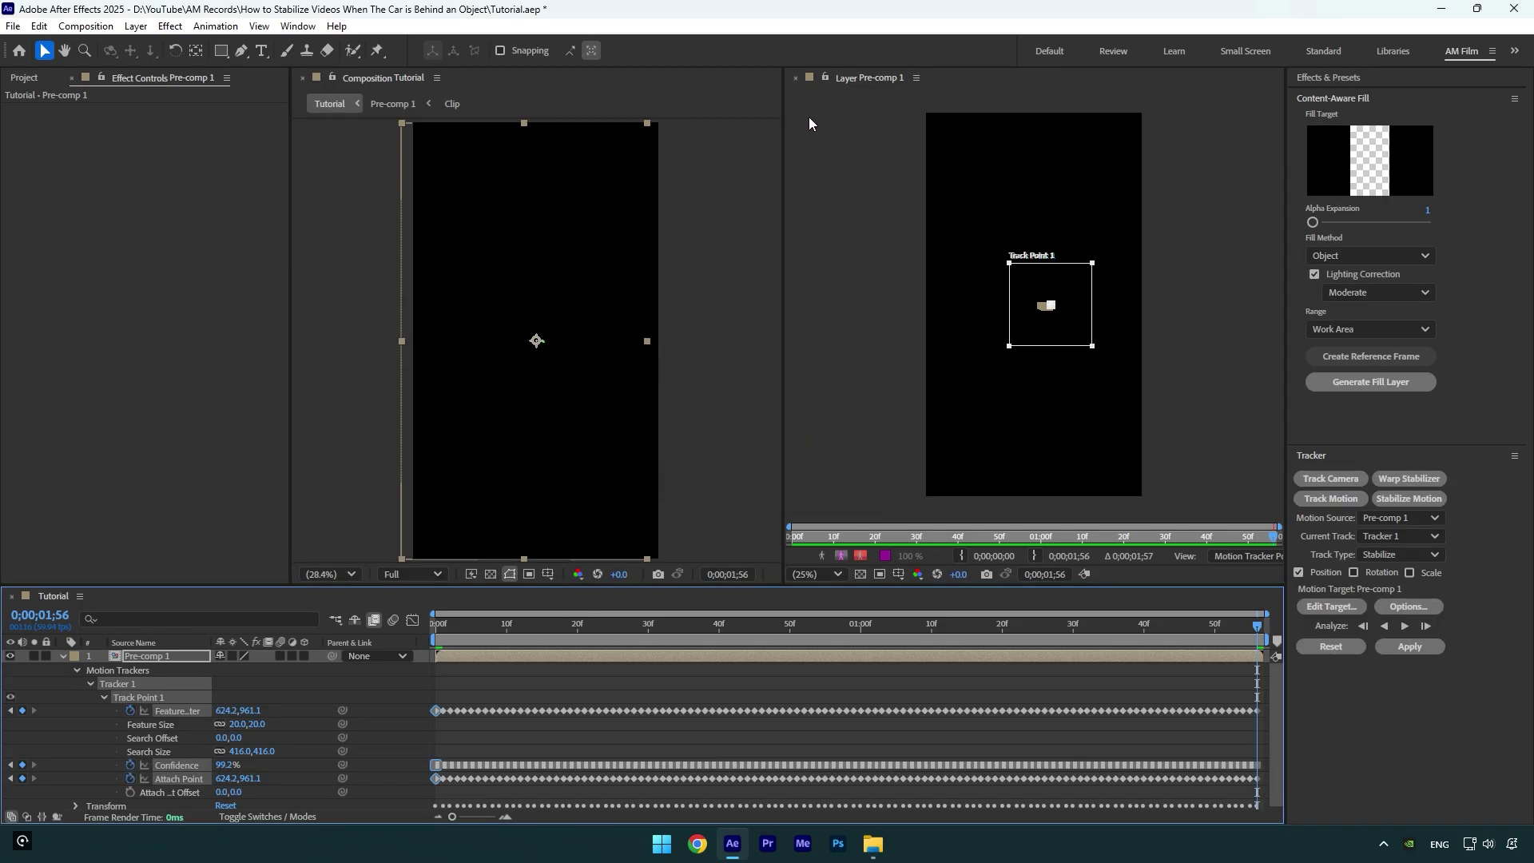
Inside Pre-comp 1, show the Clip layer and hide Track Solid 1, then return to Tutorial.
left_click(797, 78)
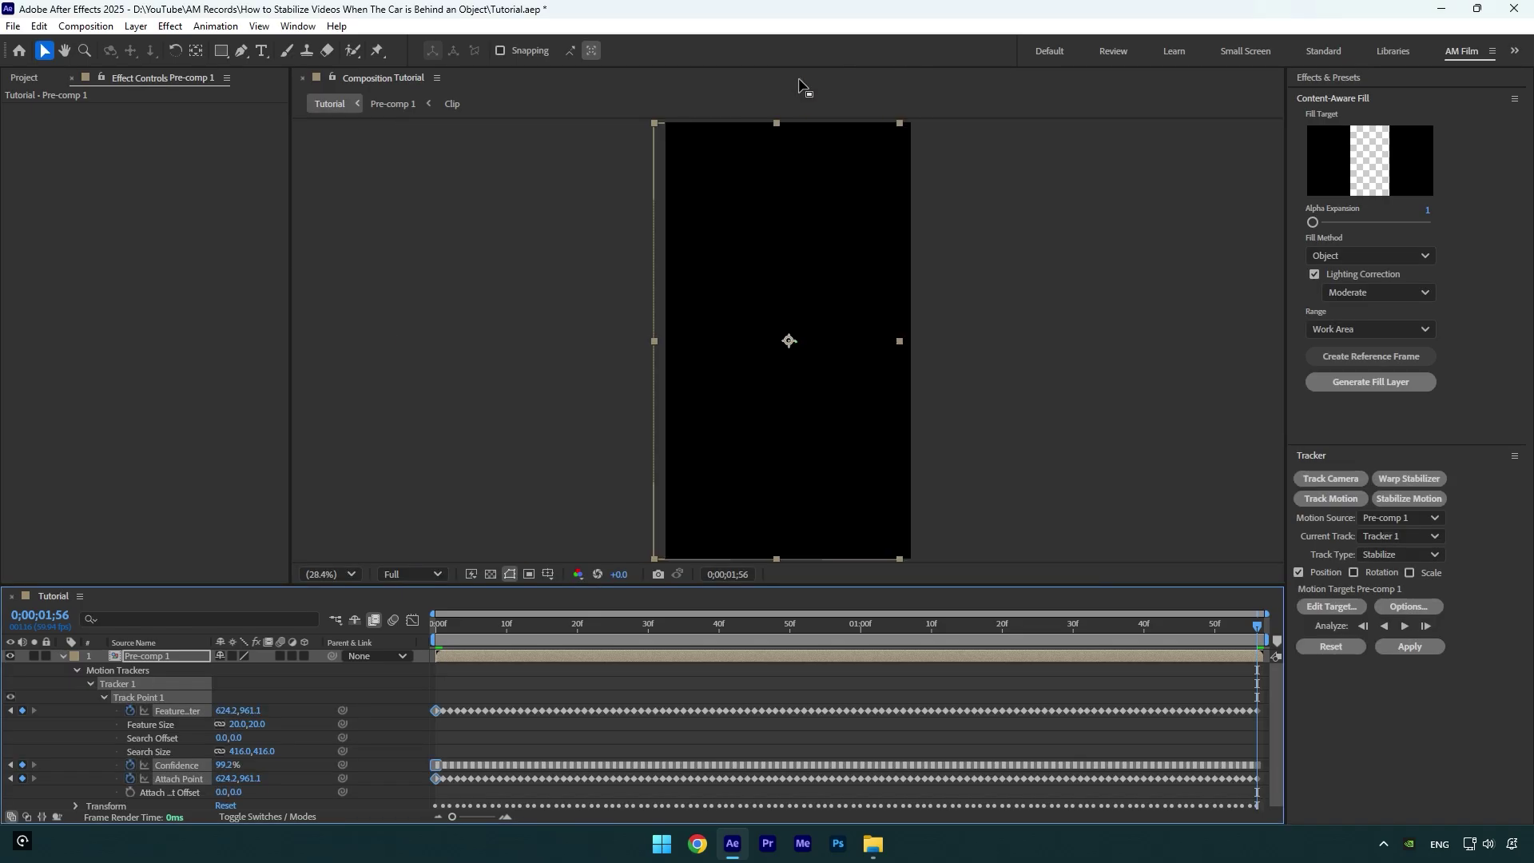
double_click(152, 654)
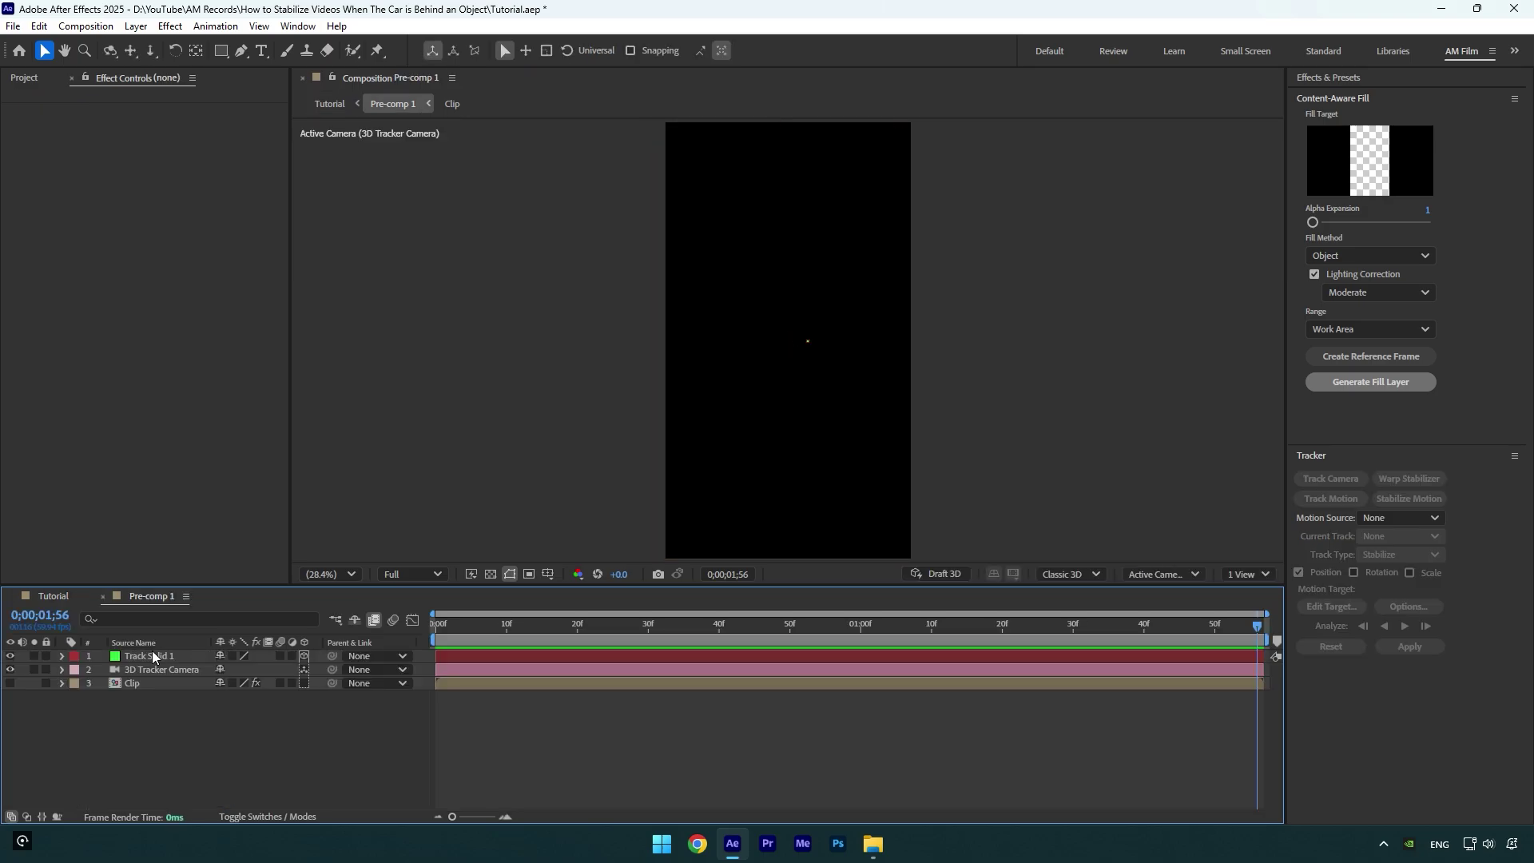
left_click(10, 683)
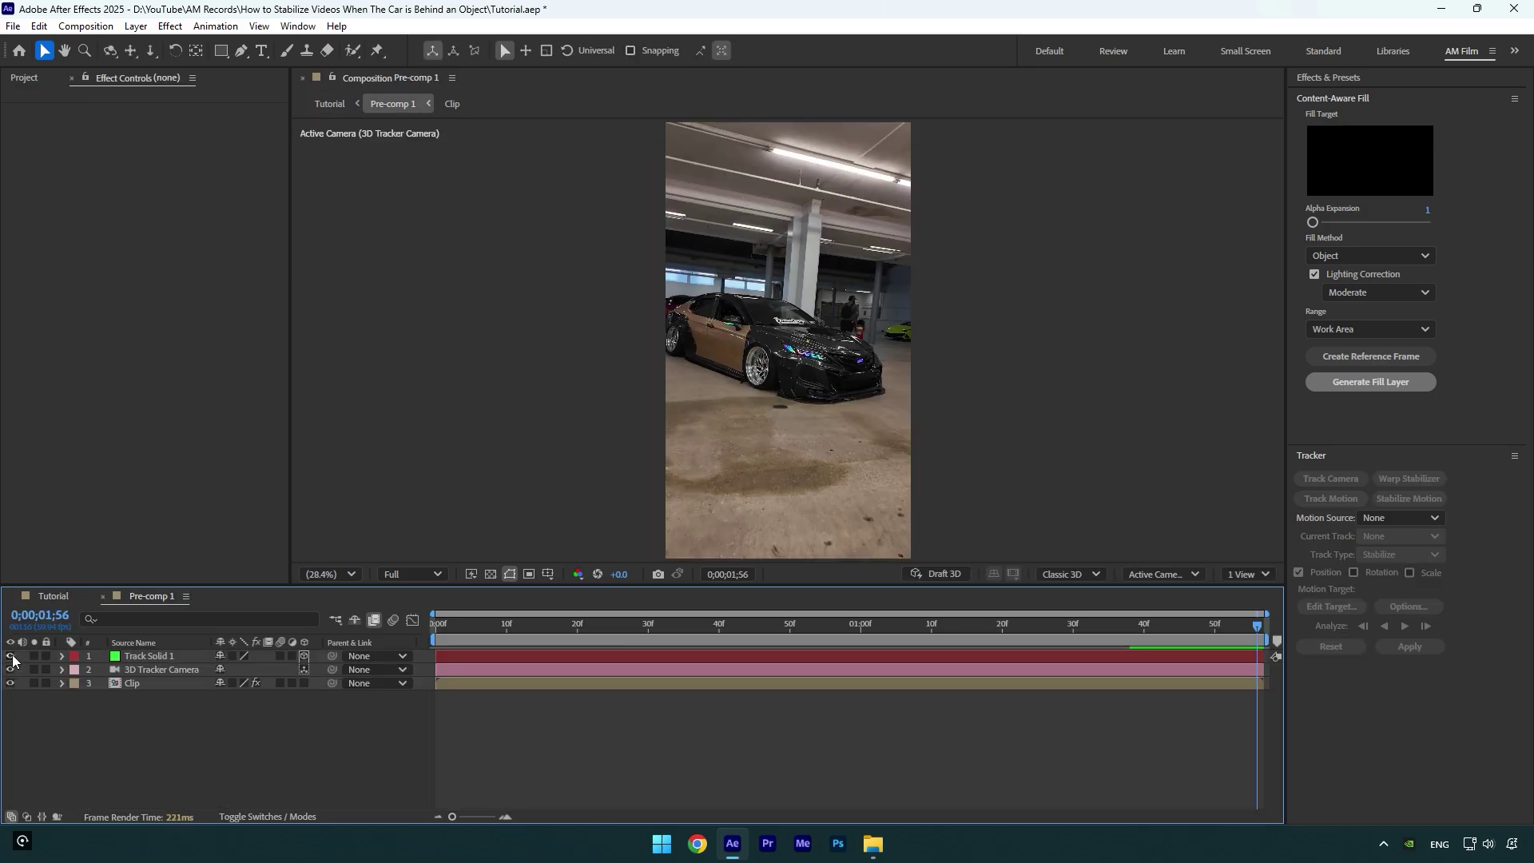
left_click(13, 658)
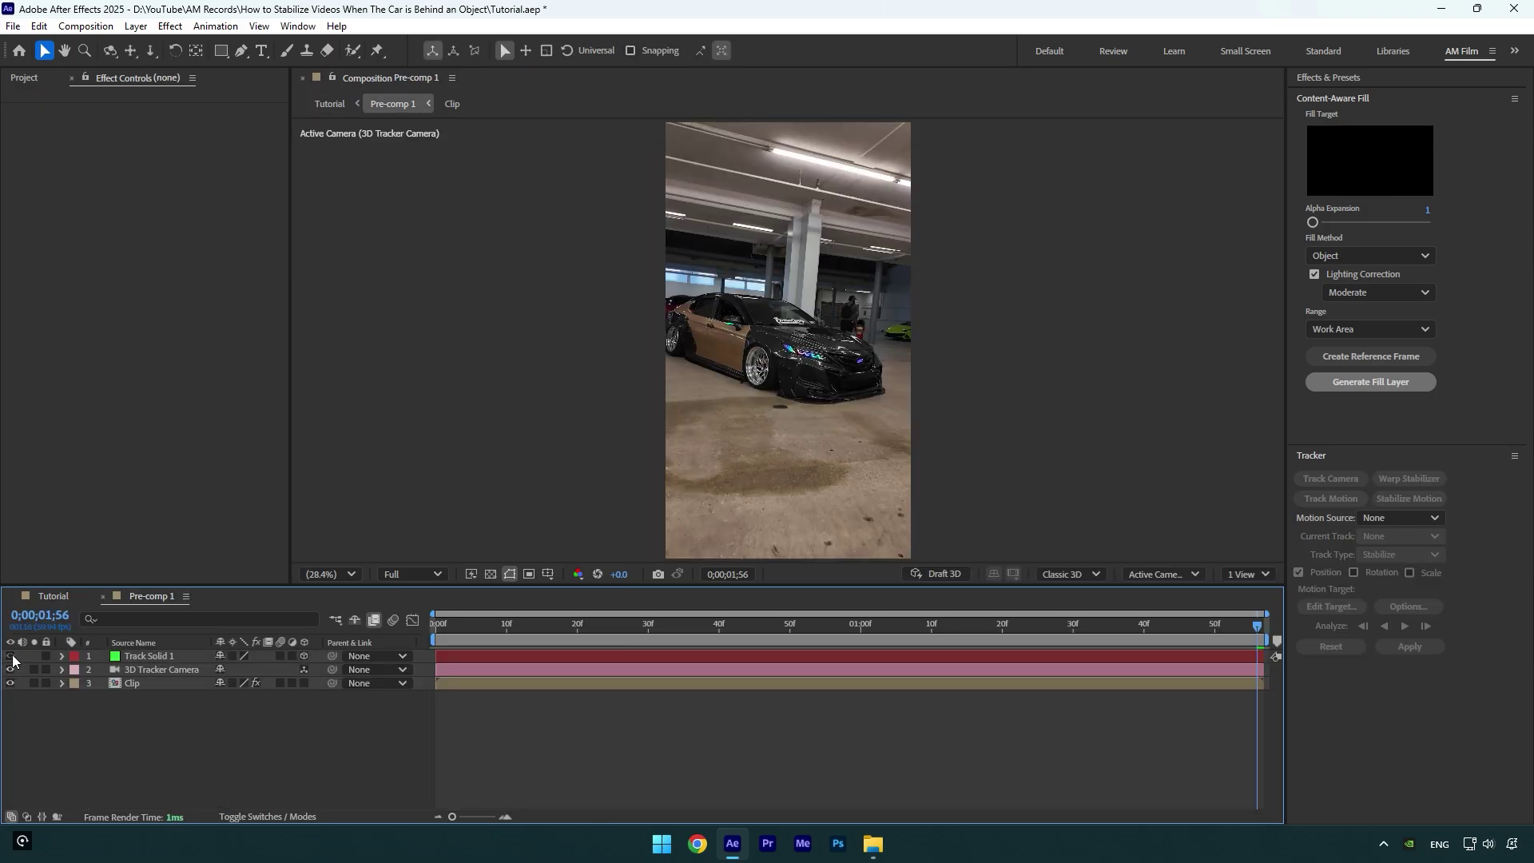
left_click(102, 598)
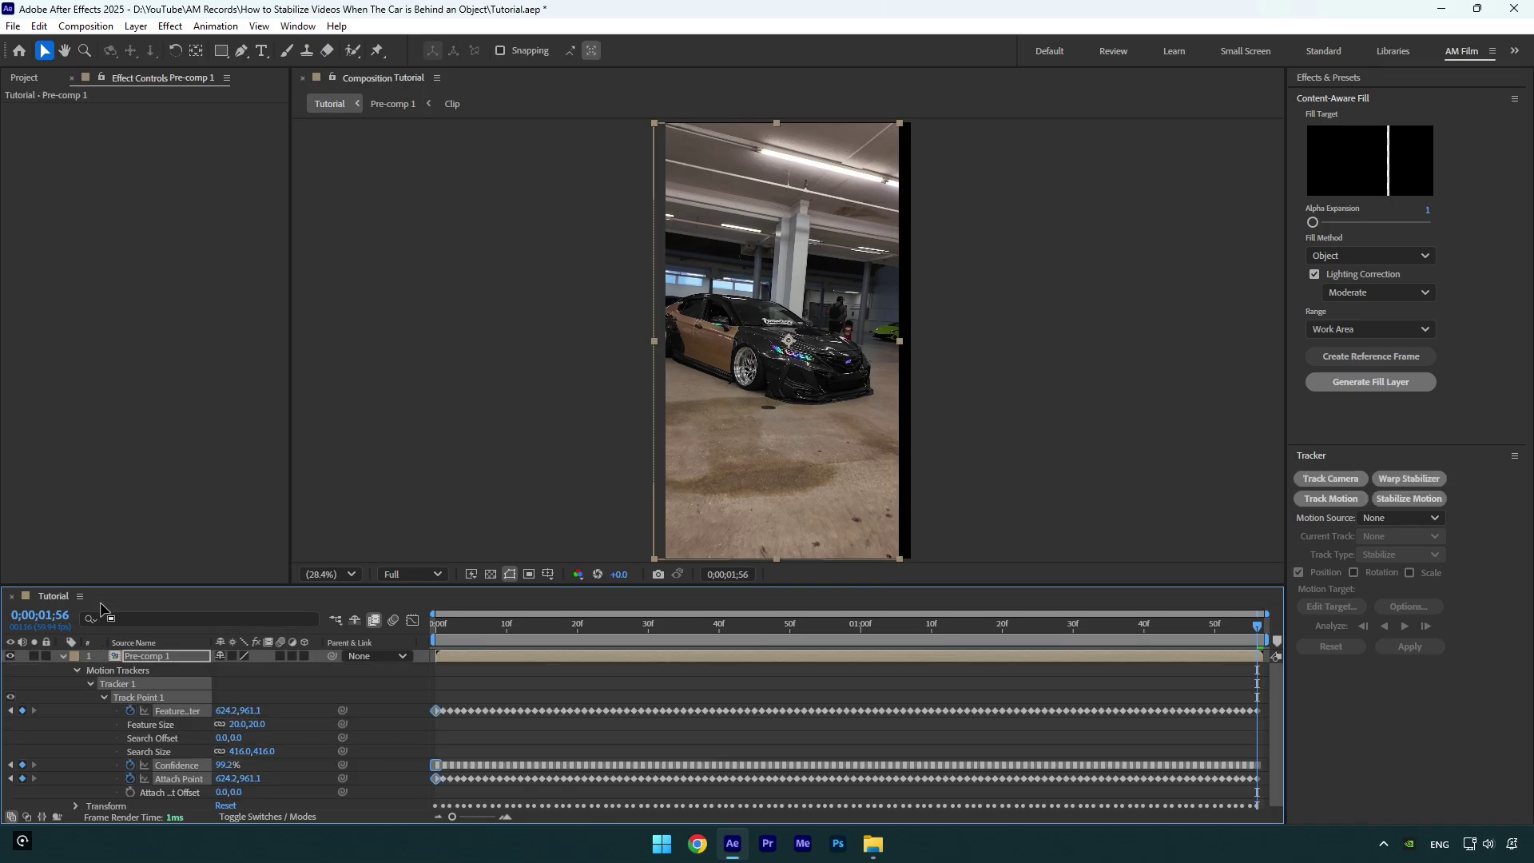
left_click_drag(499, 624, 417, 625)
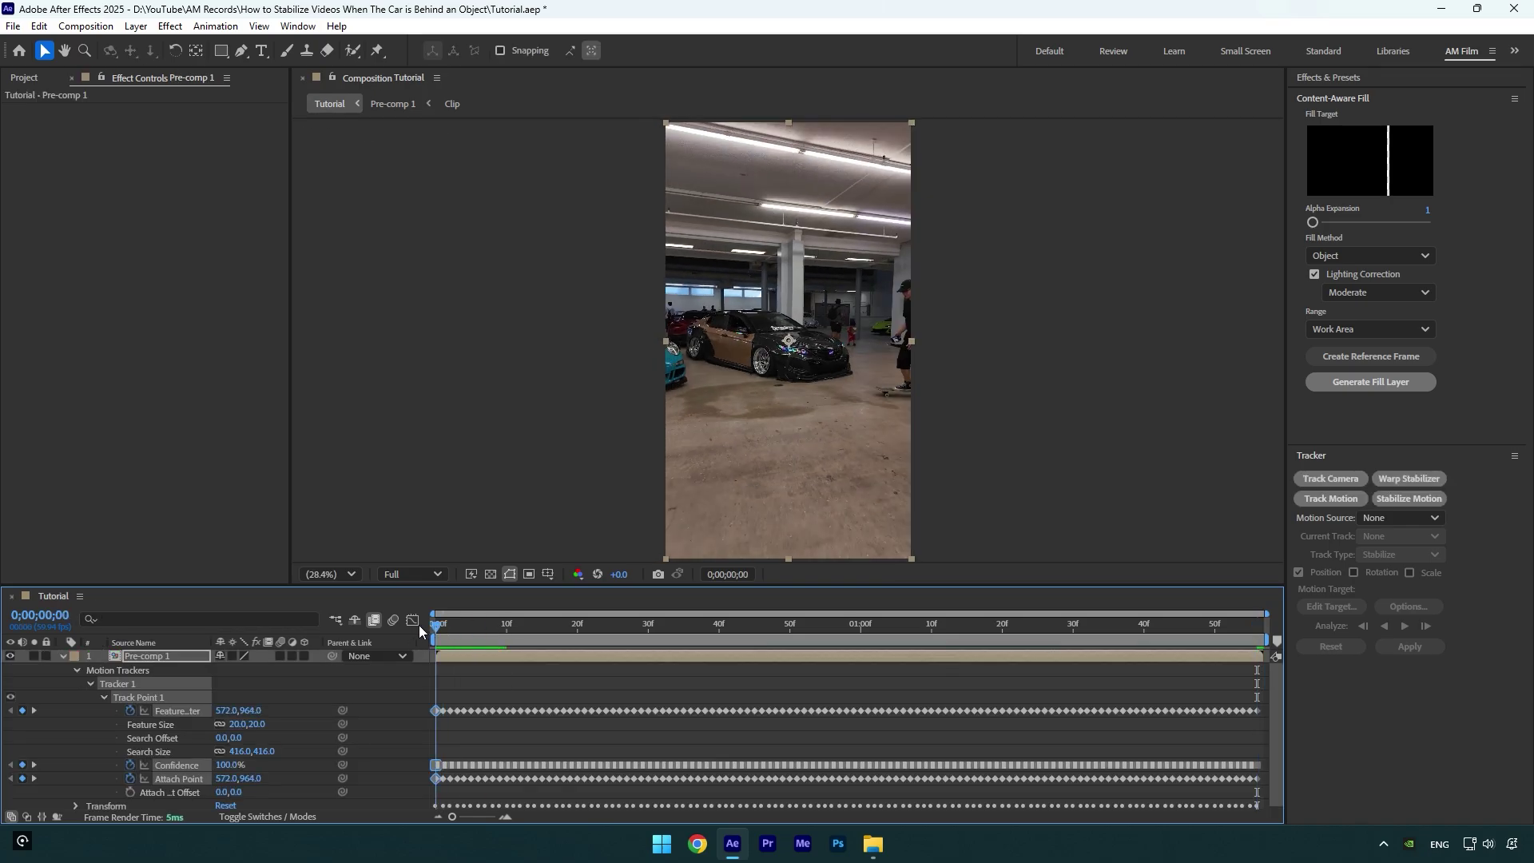
key("space")
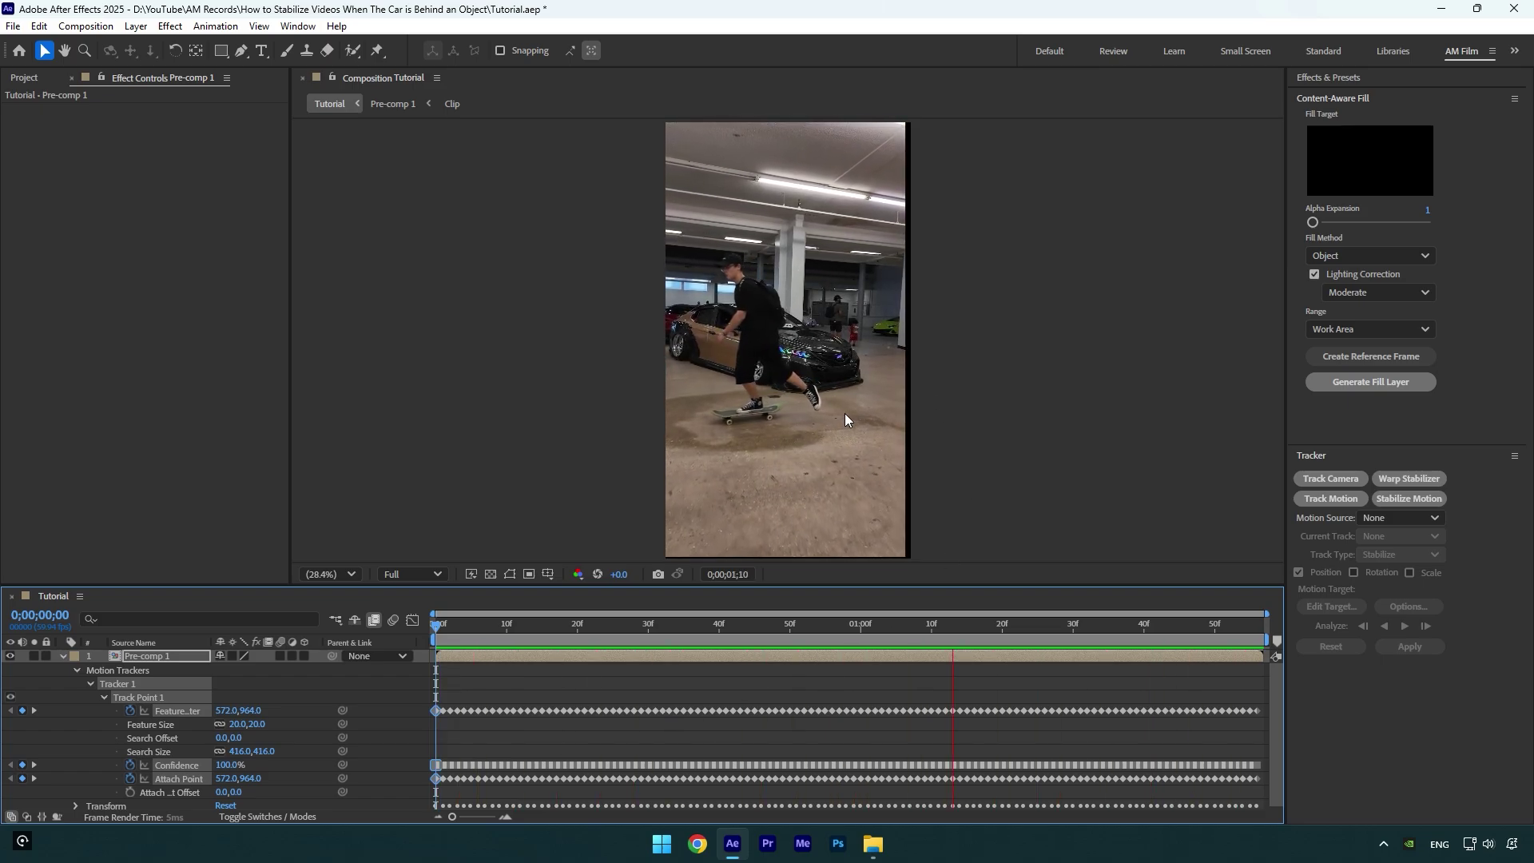
left_click_drag(804, 624, 1274, 632)
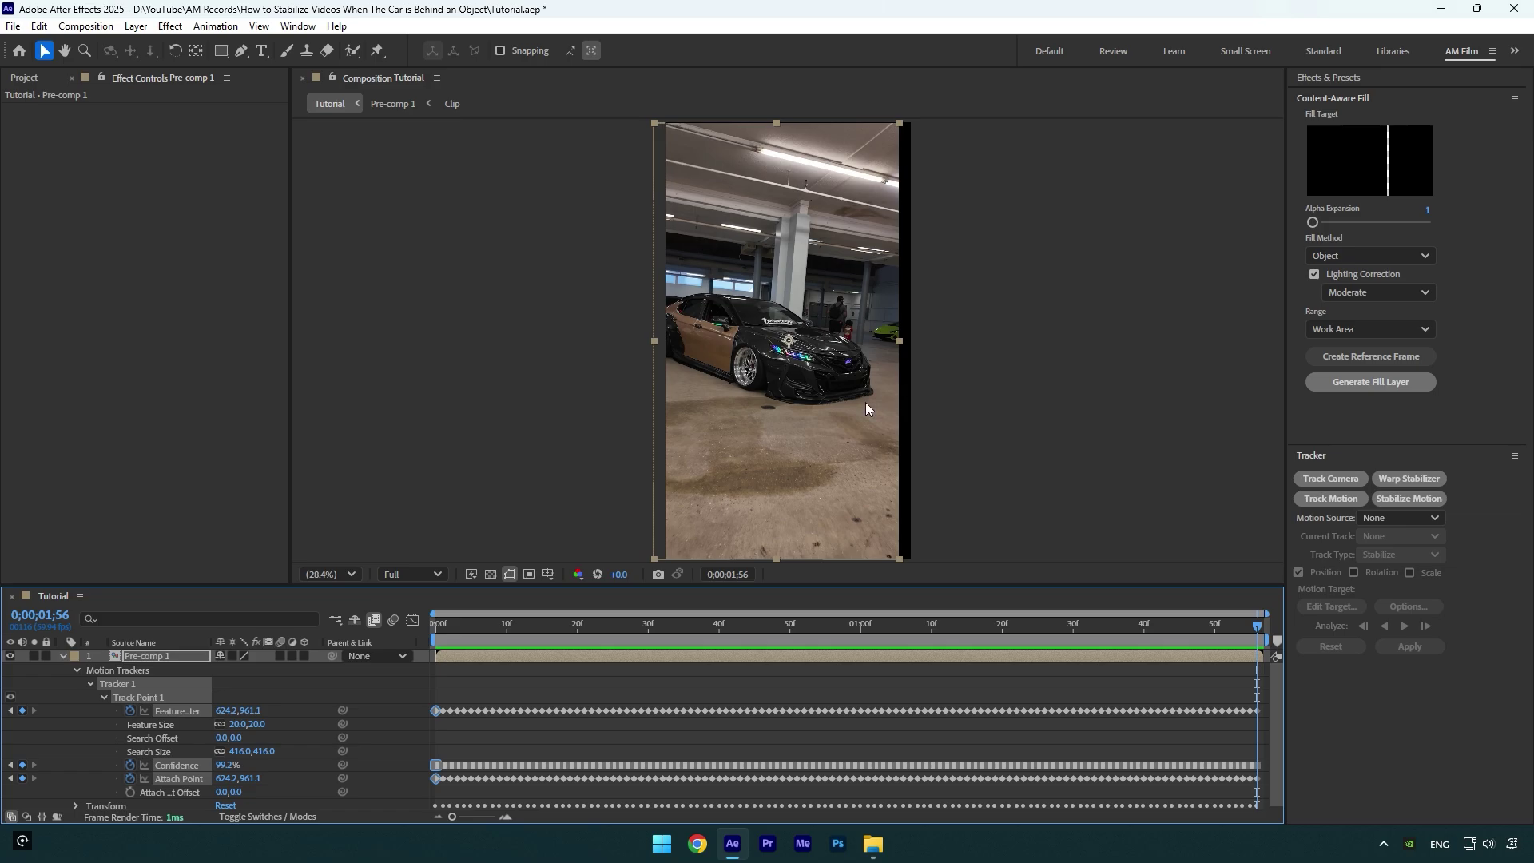
With the proportional grid on, scale Pre-comp 1 to 116%, recentre it, and rewind to the start.
left_click(548, 572)
left_click(568, 615)
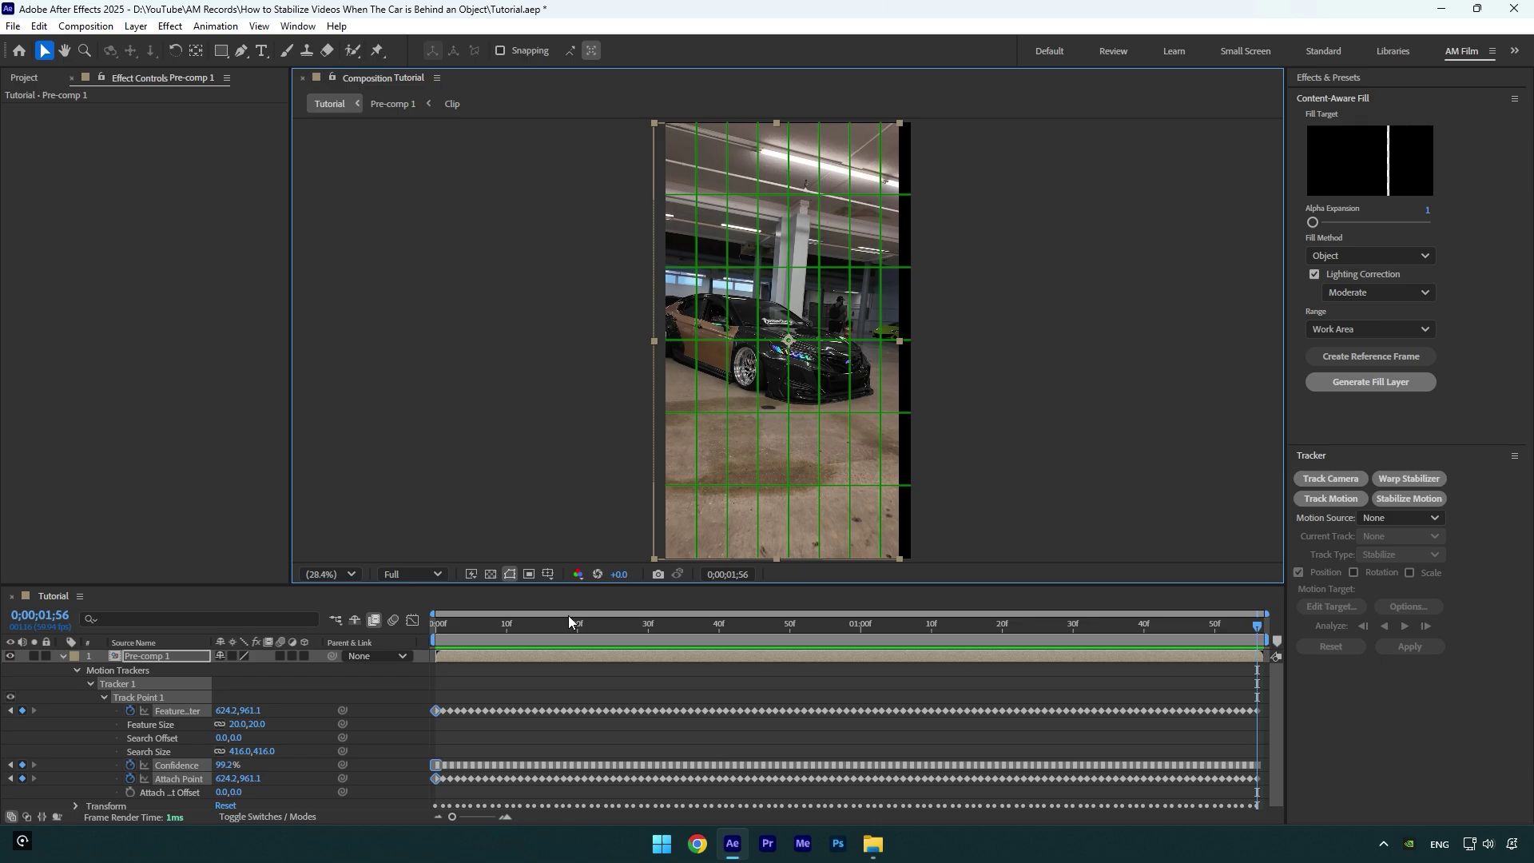
key("s")
left_click_drag(231, 670, 245, 674)
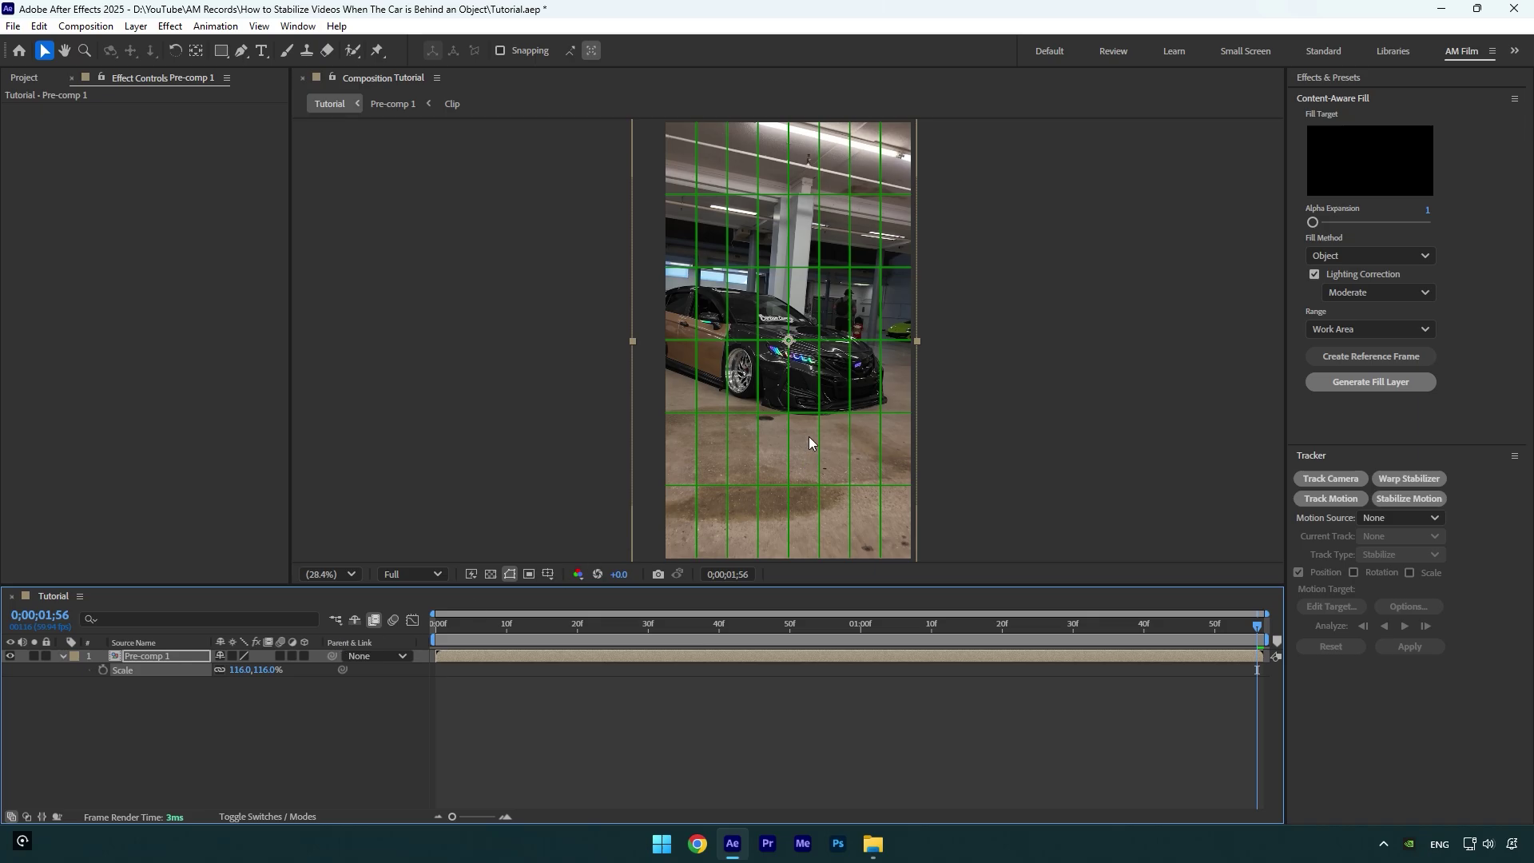
left_click_drag(809, 437, 802, 419)
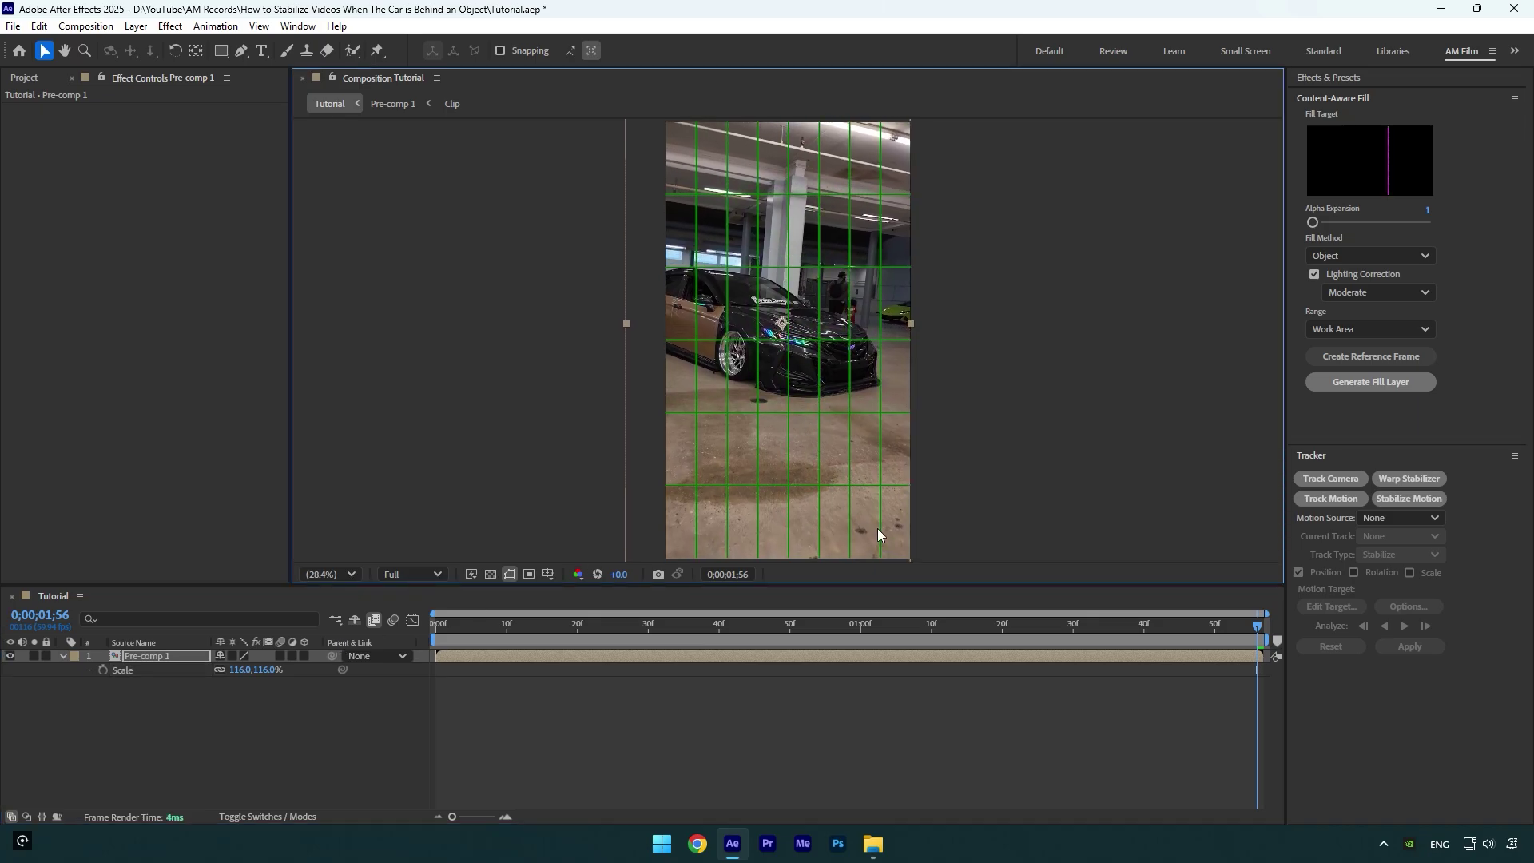
left_click_drag(1209, 620, 304, 637)
left_click(573, 735)
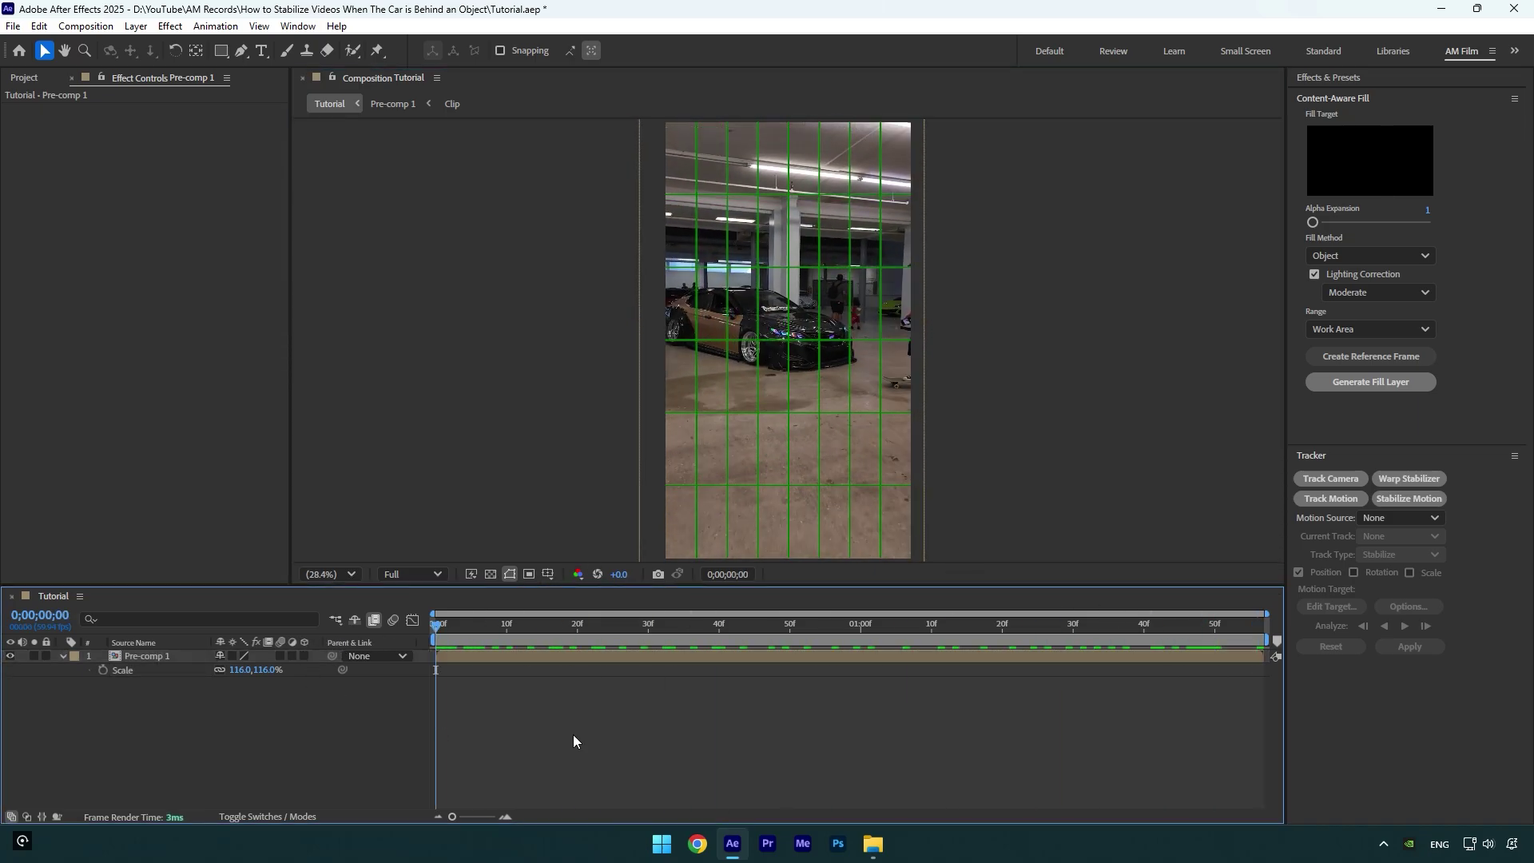